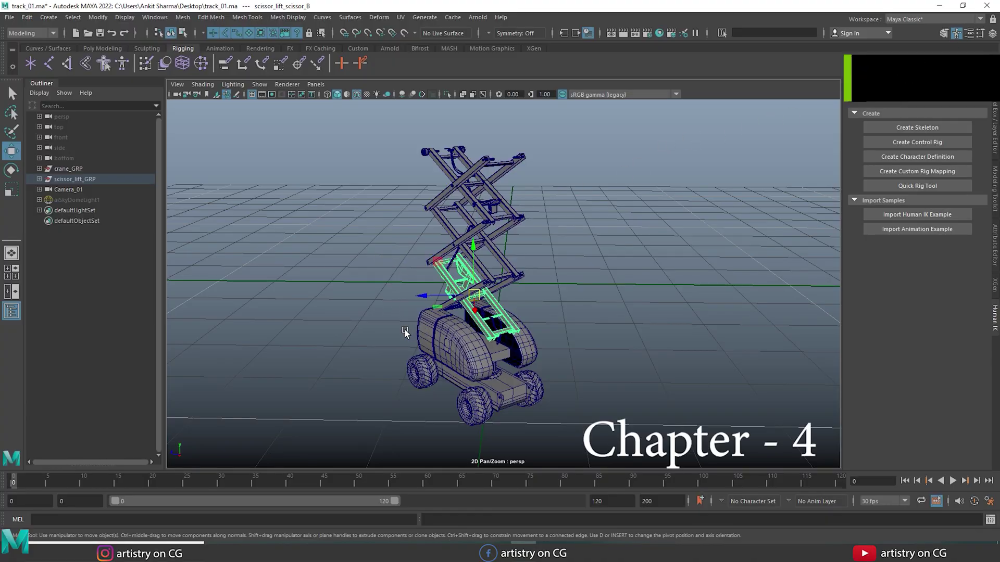
Step: Clear the selection, orbit and pan around the scissor lift, then select a scissor frame
{"action": "left_click", "coordinate": [388, 326]}
{"action": "mouse_move", "coordinate": [395, 328]}
{"action": "left_mouse_down", "text": "alt"}
{"action": "mouse_move", "coordinate": [357, 322]}
{"action": "mouse_move", "coordinate": [391, 324]}
{"action": "mouse_move", "coordinate": [395, 335]}
{"action": "left_mouse_up", "text": "alt"}
{"action": "left_click_drag", "start_coordinate": [591, 279], "coordinate": [604, 254], "text": "alt"}
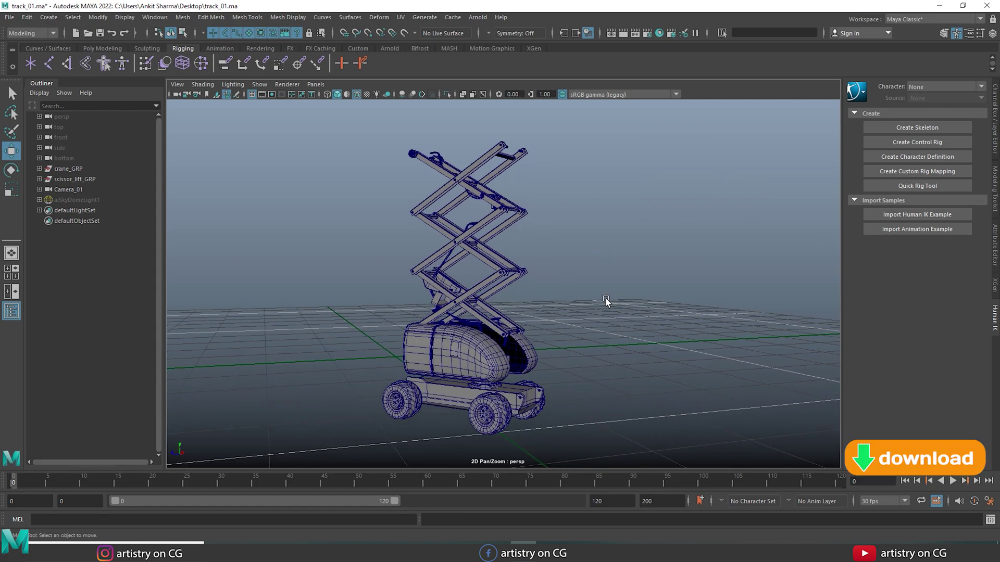
{"action": "mouse_move", "coordinate": [598, 301]}
{"action": "left_mouse_down", "text": "alt"}
{"action": "mouse_move", "coordinate": [569, 300]}
{"action": "mouse_move", "coordinate": [604, 303]}
{"action": "left_mouse_up", "text": "alt"}
{"action": "middle_click_drag", "start_coordinate": [616, 301], "coordinate": [576, 297], "text": "alt"}
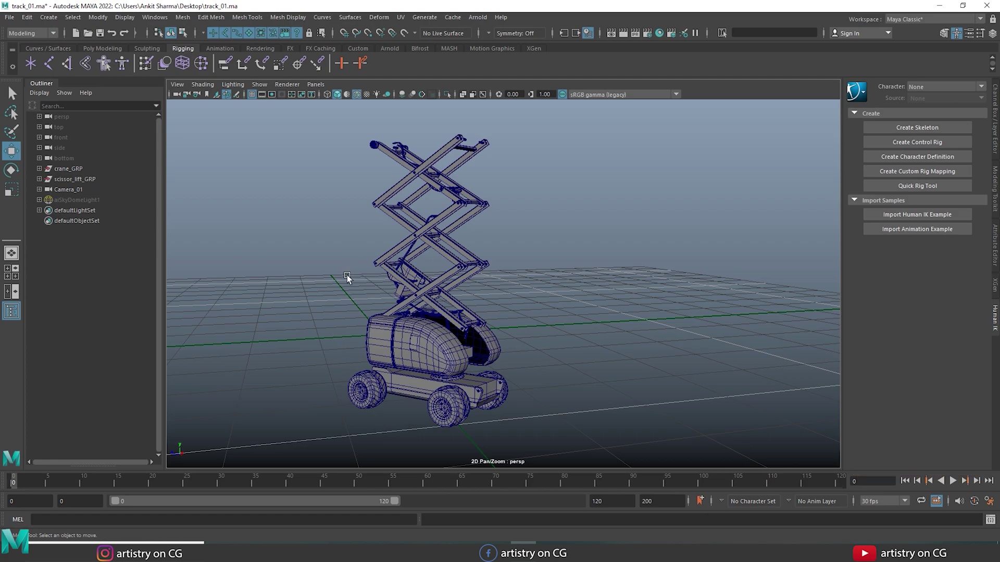
{"action": "left_click_drag", "start_coordinate": [346, 275], "coordinate": [469, 224], "text": "alt"}
{"action": "left_click", "coordinate": [484, 221]}
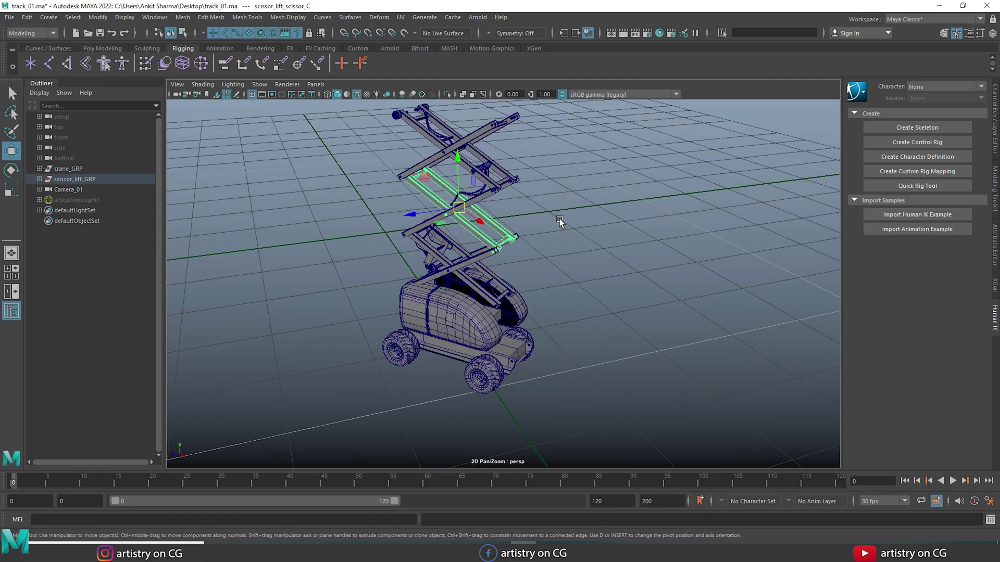
Step: Select crane_front_wheel_GEO_08, frame it with F, and switch to the Rotate tool
{"action": "left_click", "coordinate": [503, 379]}
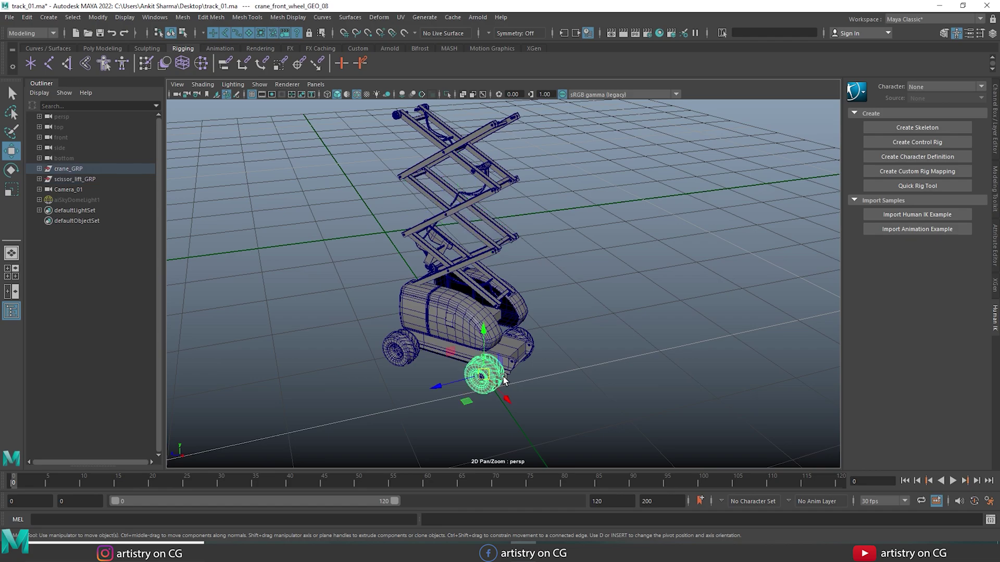
{"action": "key", "text": "f"}
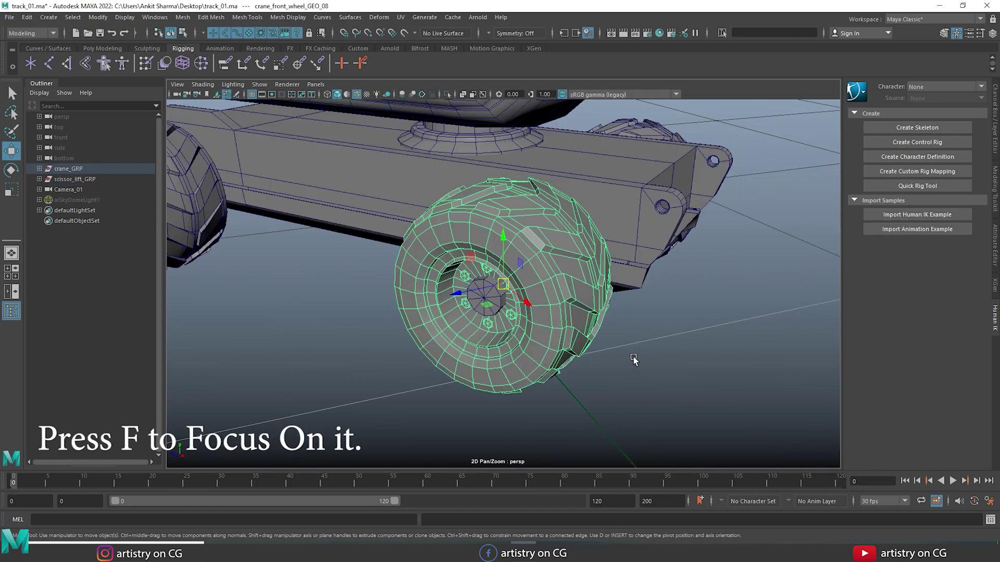
{"action": "left_click_drag", "start_coordinate": [634, 359], "coordinate": [657, 359], "text": "alt"}
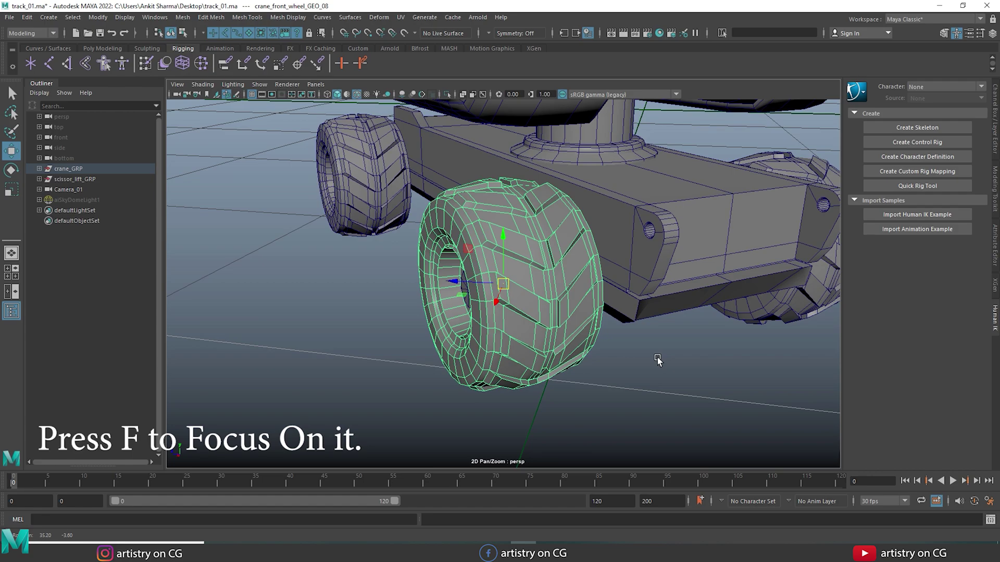
{"action": "key", "text": "f"}
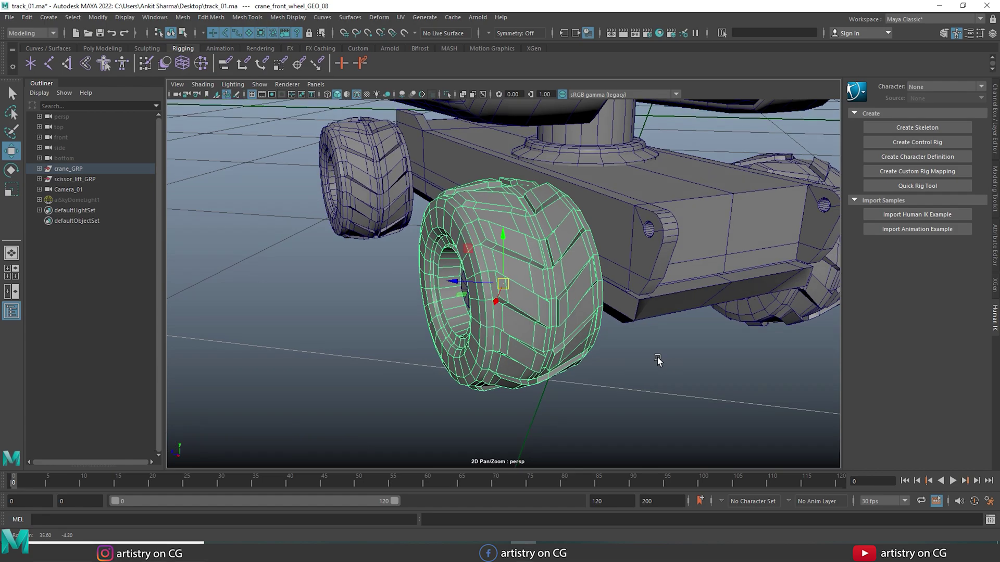
{"action": "left_click", "coordinate": [11, 170]}
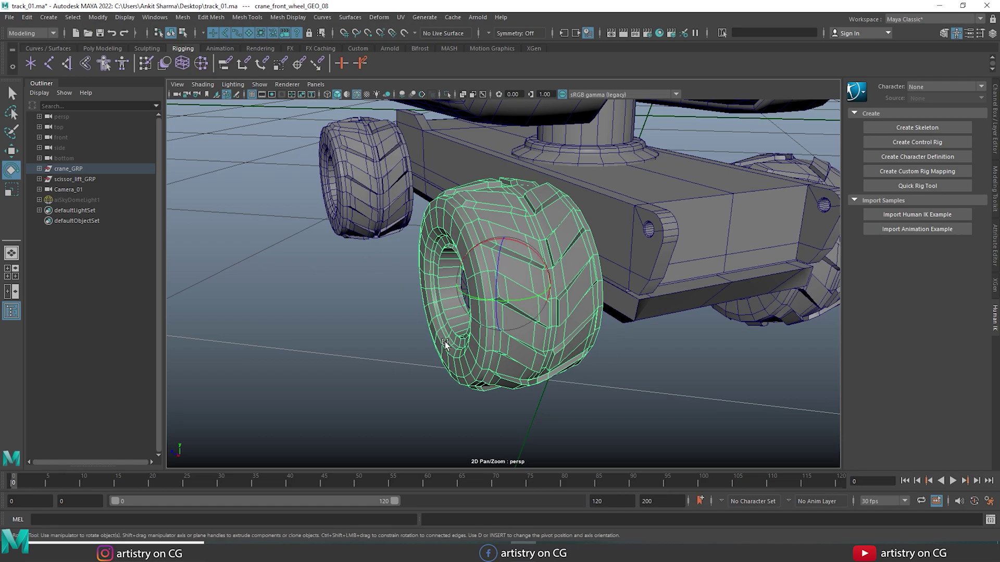
Step: Set the Rotate tool's Axis Orientation to Object and turn the wheel around its Y axis
{"action": "double_click", "coordinate": [11, 170]}
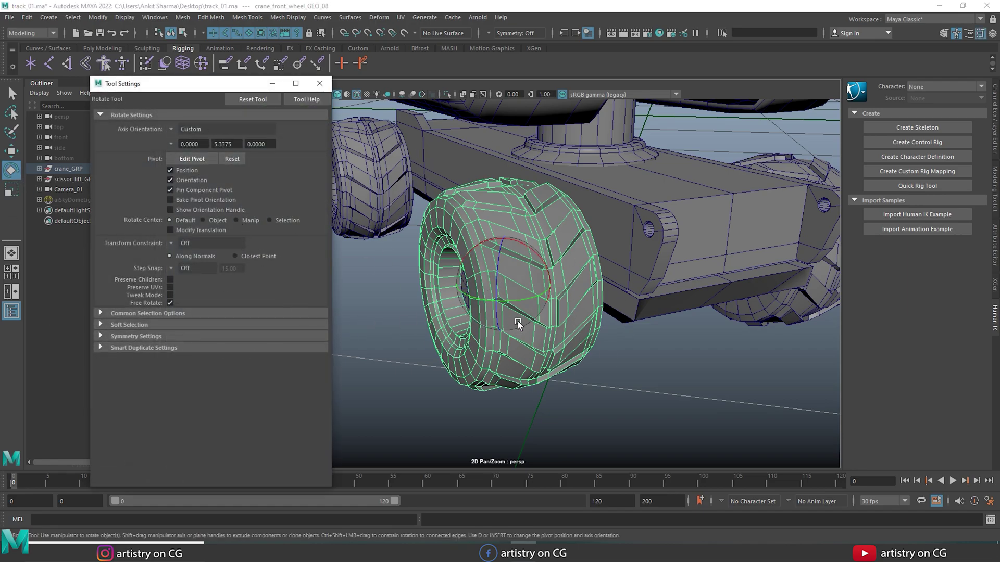
{"action": "key", "text": "e"}
{"action": "mouse_move", "coordinate": [526, 282]}
{"action": "left_mouse_down"}
{"action": "mouse_move", "coordinate": [483, 259]}
{"action": "mouse_move", "coordinate": [567, 257]}
{"action": "mouse_move", "coordinate": [570, 294]}
{"action": "mouse_move", "coordinate": [483, 294]}
{"action": "mouse_move", "coordinate": [507, 239]}
{"action": "mouse_move", "coordinate": [568, 281]}
{"action": "mouse_move", "coordinate": [472, 295]}
{"action": "mouse_move", "coordinate": [515, 251]}
{"action": "mouse_move", "coordinate": [567, 281]}
{"action": "mouse_move", "coordinate": [513, 254]}
{"action": "mouse_move", "coordinate": [546, 251]}
{"action": "mouse_move", "coordinate": [516, 308]}
{"action": "mouse_move", "coordinate": [544, 248]}
{"action": "mouse_move", "coordinate": [519, 283]}
{"action": "left_mouse_up"}
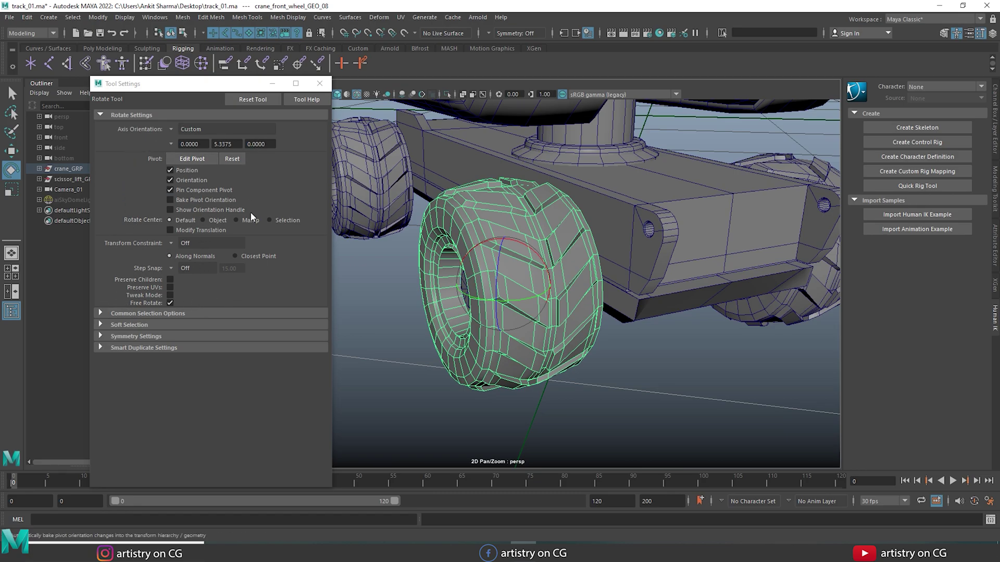
{"action": "left_click", "coordinate": [171, 128]}
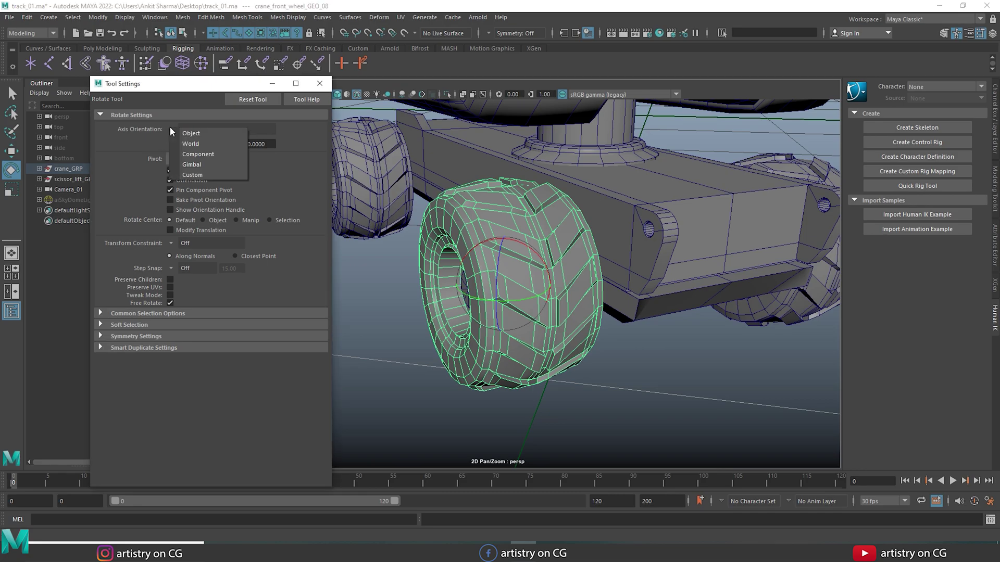
{"action": "left_click", "coordinate": [190, 132]}
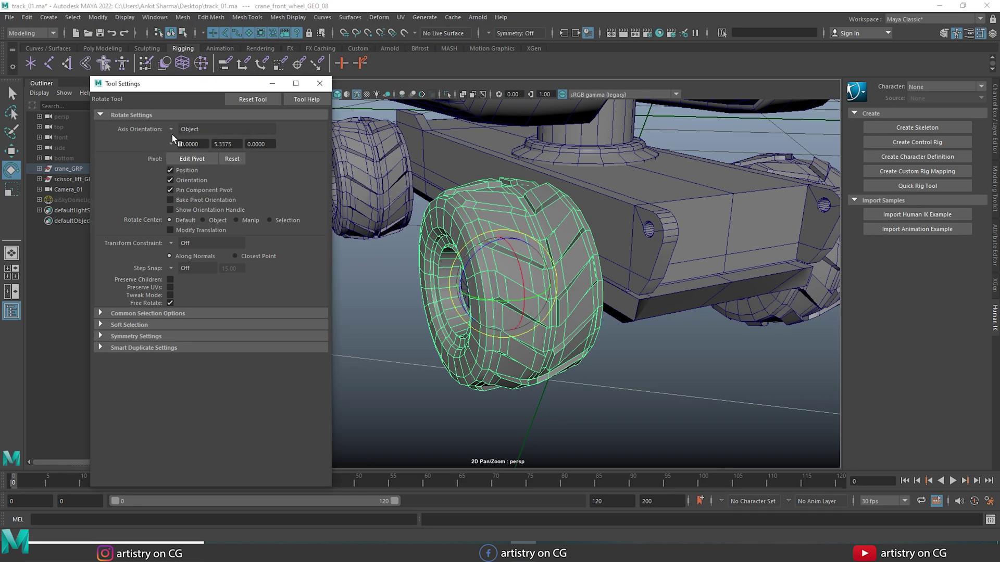
{"action": "left_click", "coordinate": [171, 129]}
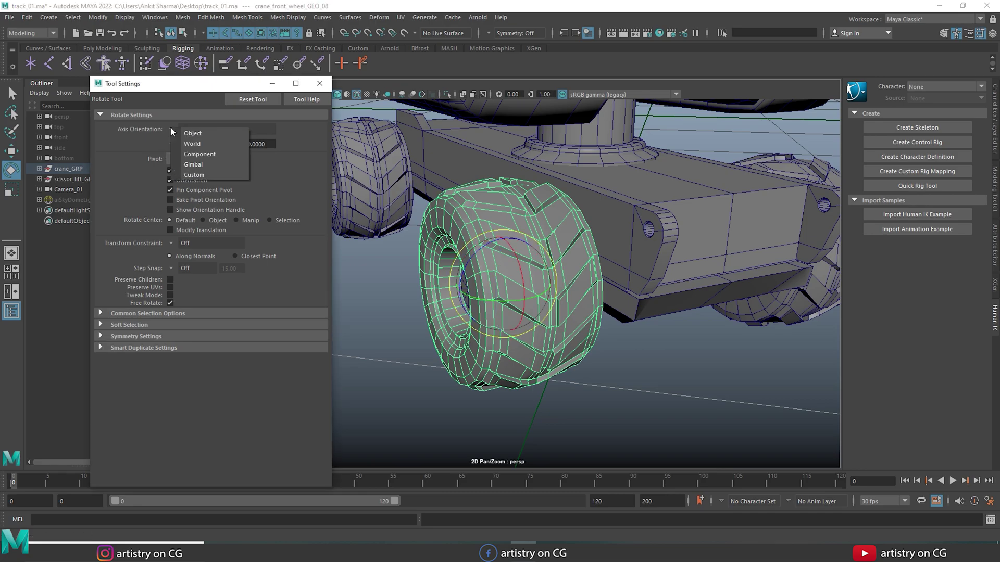
{"action": "left_click", "coordinate": [202, 132]}
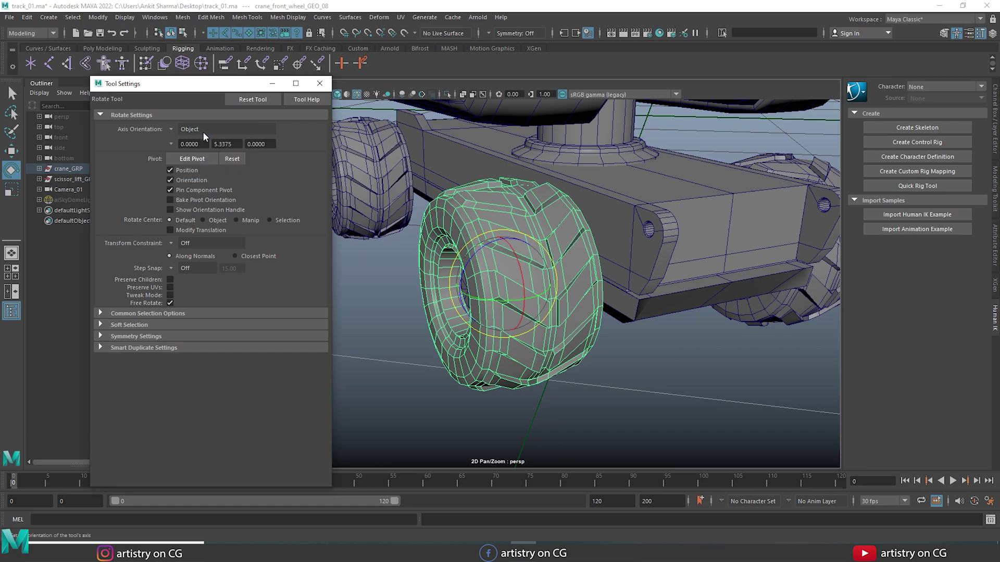
{"action": "left_click_drag", "start_coordinate": [527, 305], "coordinate": [355, 310]}
Step: Rotate the wheel with World axis orientation, then undo that rotation
{"action": "left_click", "coordinate": [174, 129]}
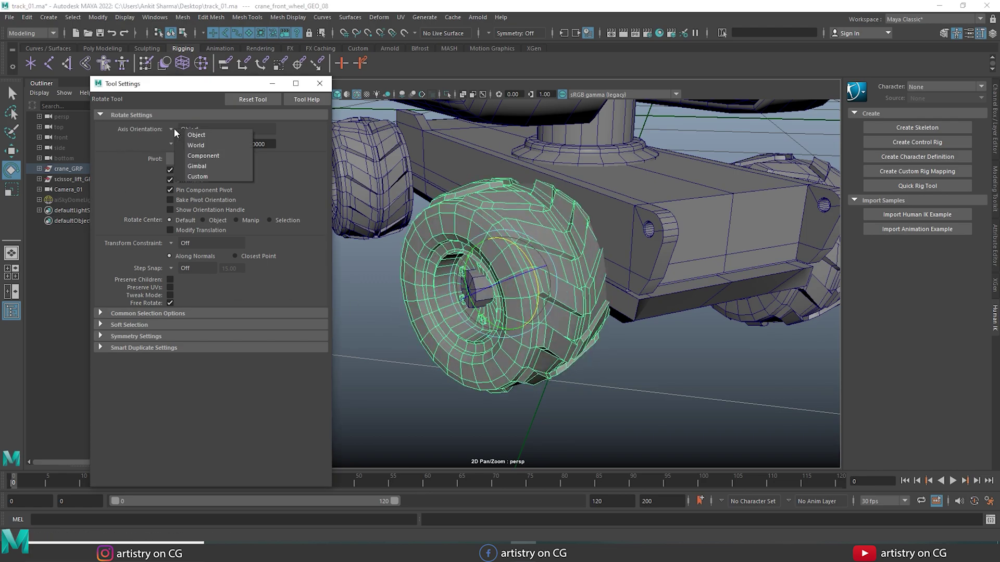
{"action": "left_click", "coordinate": [196, 145]}
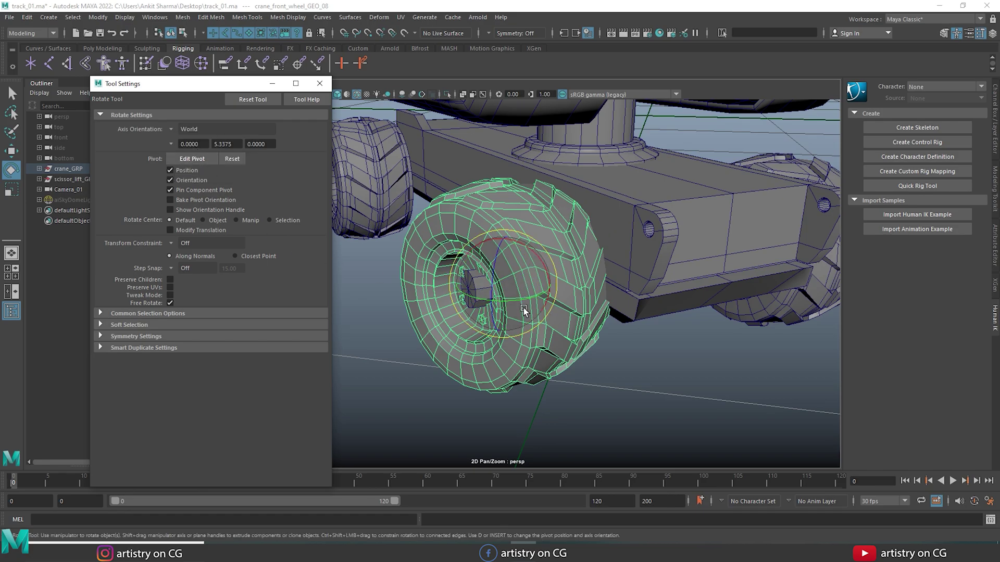
{"action": "left_click_drag", "start_coordinate": [523, 308], "coordinate": [498, 299]}
{"action": "key", "text": "ctrl+z"}
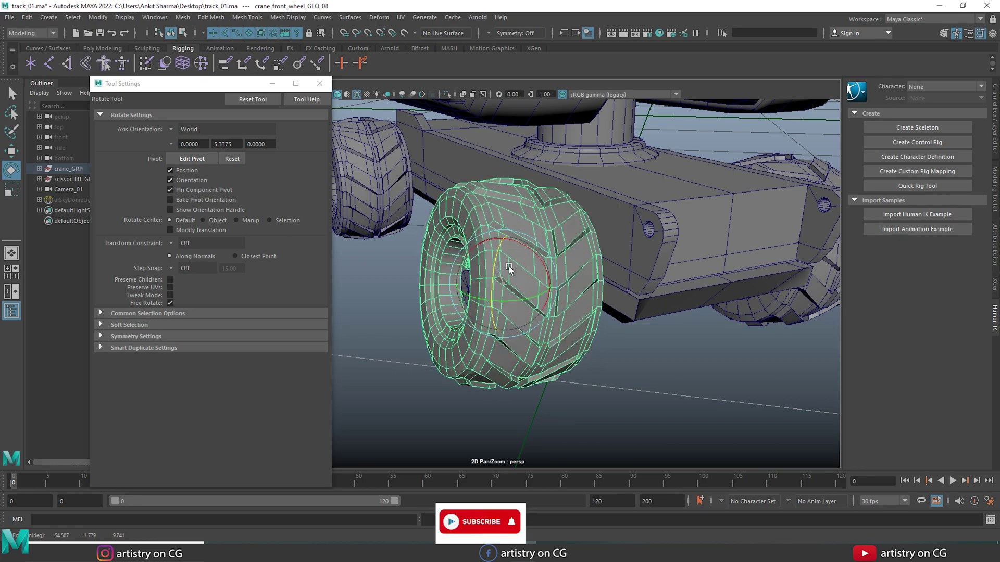
{"action": "key", "text": "shift+z"}
{"action": "key", "text": "ctrl+z"}
Step: Switch Axis Orientation to Component and put the wheel into face selection mode
{"action": "left_click", "coordinate": [177, 130]}
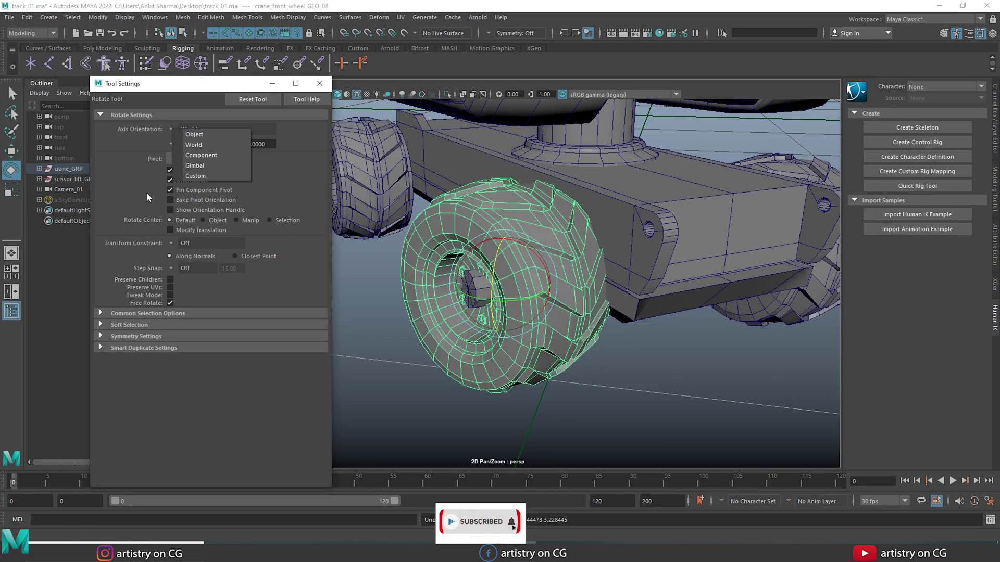
{"action": "left_click", "coordinate": [217, 155]}
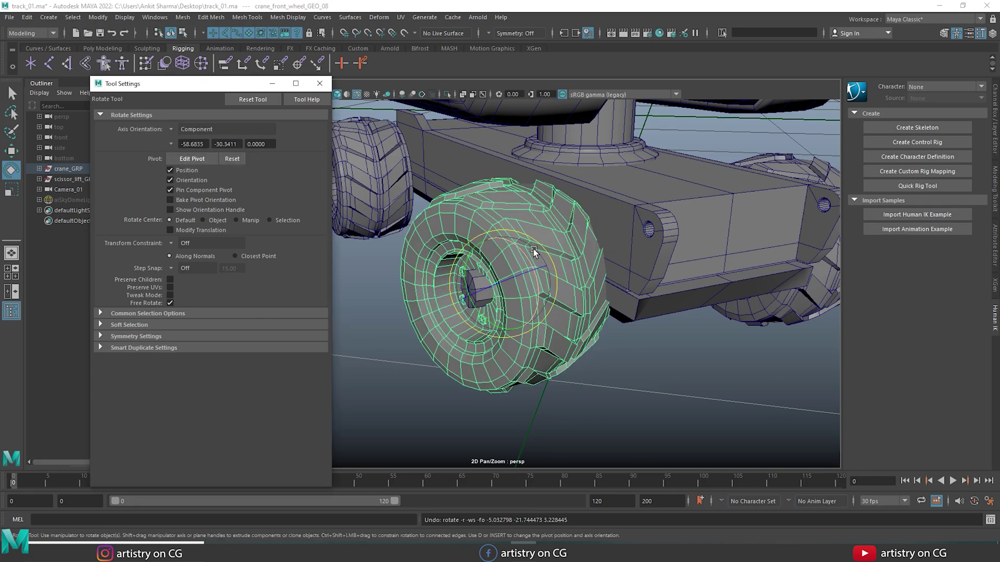
{"action": "right_click_drag", "start_coordinate": [533, 249], "coordinate": [524, 229]}
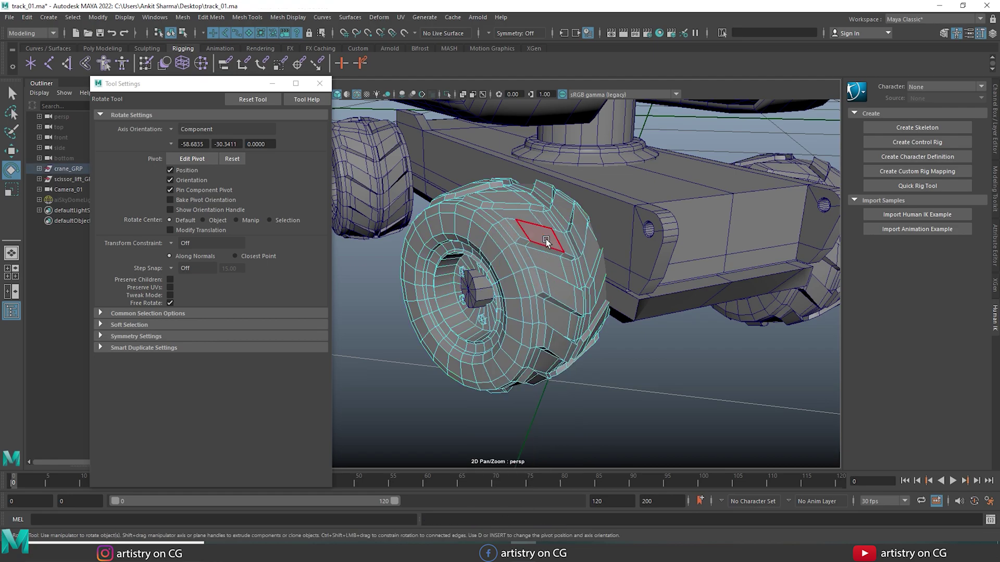
Step: Select the top tread face f[537] and turn on Soft Select with about 31.87 falloff radius
{"action": "left_click", "coordinate": [546, 239]}
{"action": "left_click_drag", "start_coordinate": [529, 223], "coordinate": [571, 292], "text": "alt"}
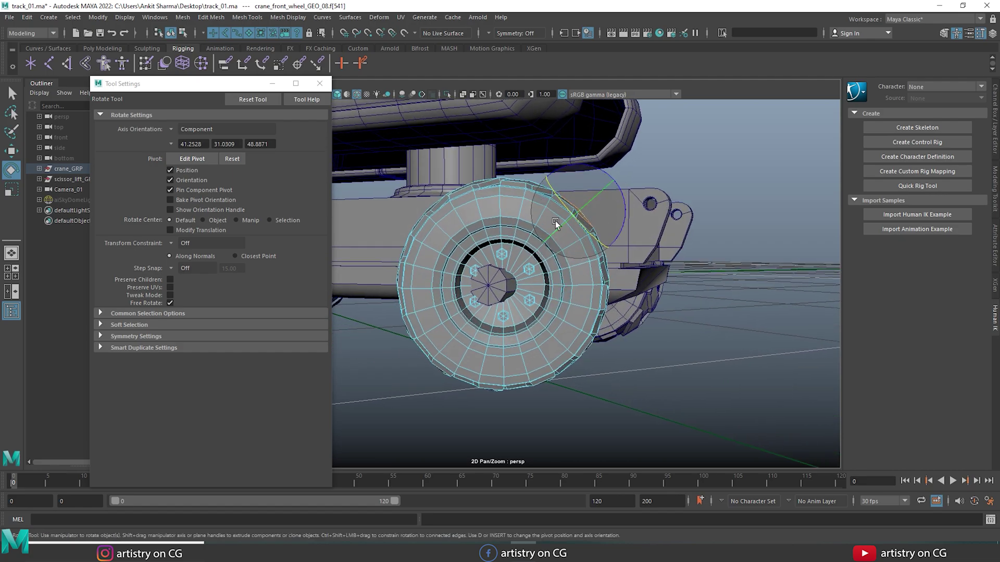
{"action": "left_click_drag", "start_coordinate": [555, 220], "coordinate": [533, 249], "text": "alt"}
{"action": "left_click", "coordinate": [523, 216]}
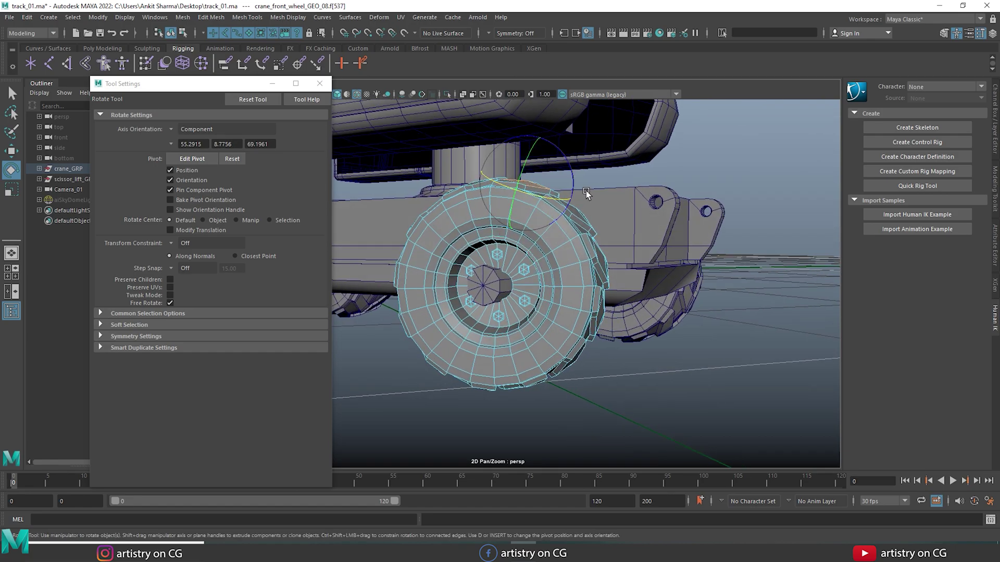
{"action": "left_click_drag", "start_coordinate": [586, 191], "coordinate": [445, 315], "text": "alt"}
{"action": "key", "text": "b"}
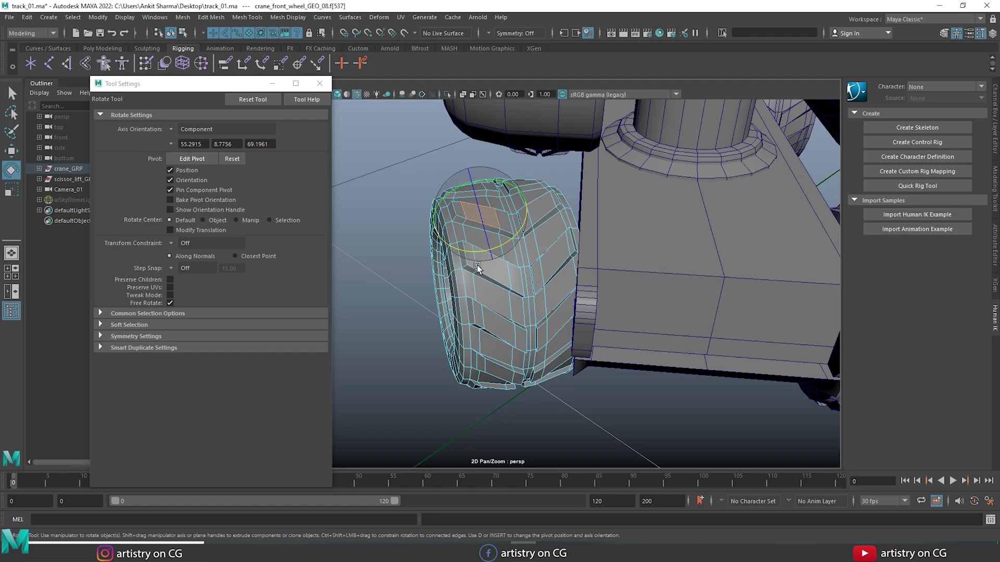
{"action": "left_click_drag", "start_coordinate": [477, 264], "coordinate": [250, 260]}
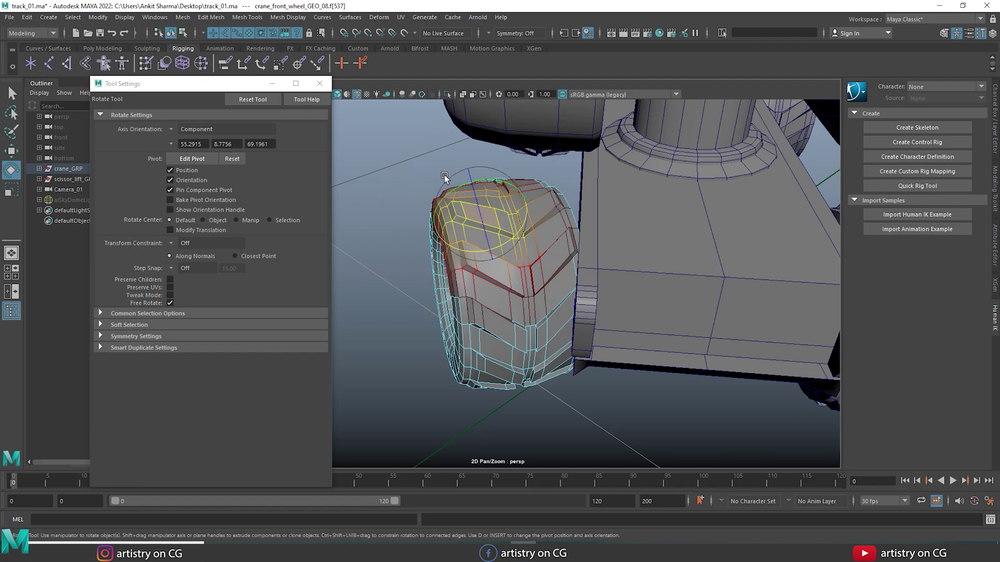
Step: Move the soft-selected tire top up and down along Y, leaving it slightly lowered
{"action": "key", "text": "w"}
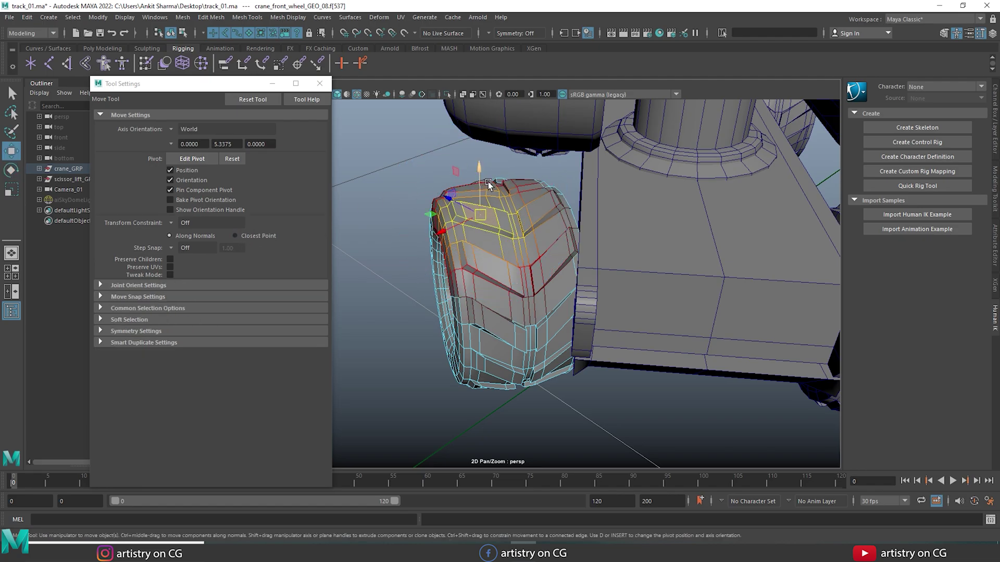
{"action": "left_click_drag", "start_coordinate": [489, 182], "coordinate": [487, 151]}
{"action": "left_click_drag", "start_coordinate": [478, 326], "coordinate": [523, 364], "text": "alt"}
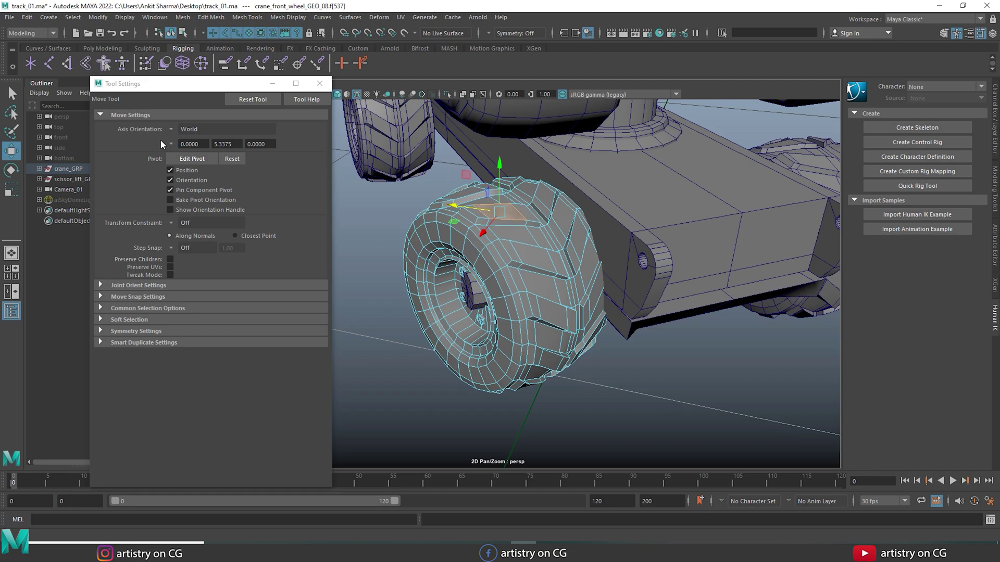
Step: Set rotation Axis Orientation to Gimbal and switch to Object Mode to select the whole wheel
{"action": "key", "text": "e"}
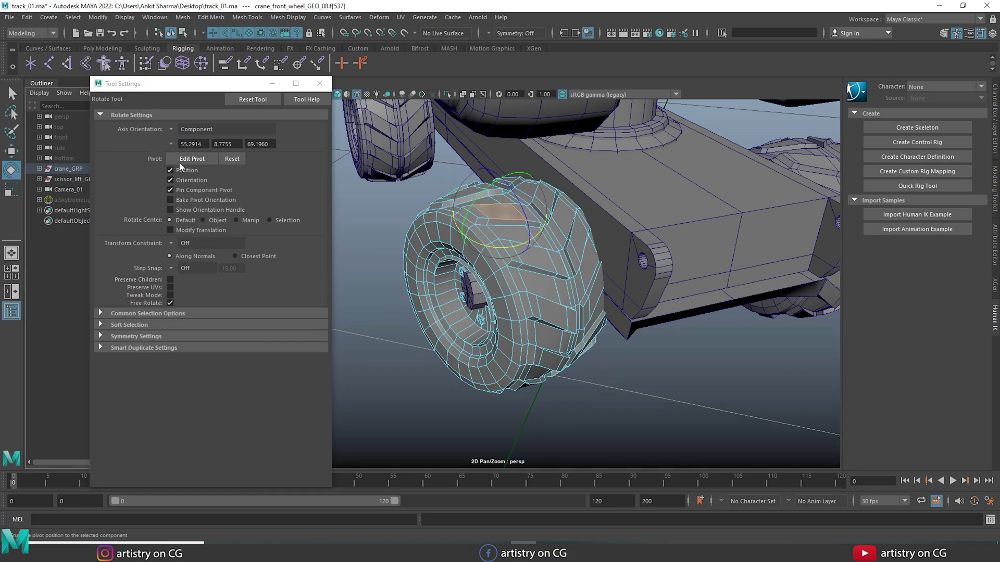
{"action": "left_click", "coordinate": [179, 127]}
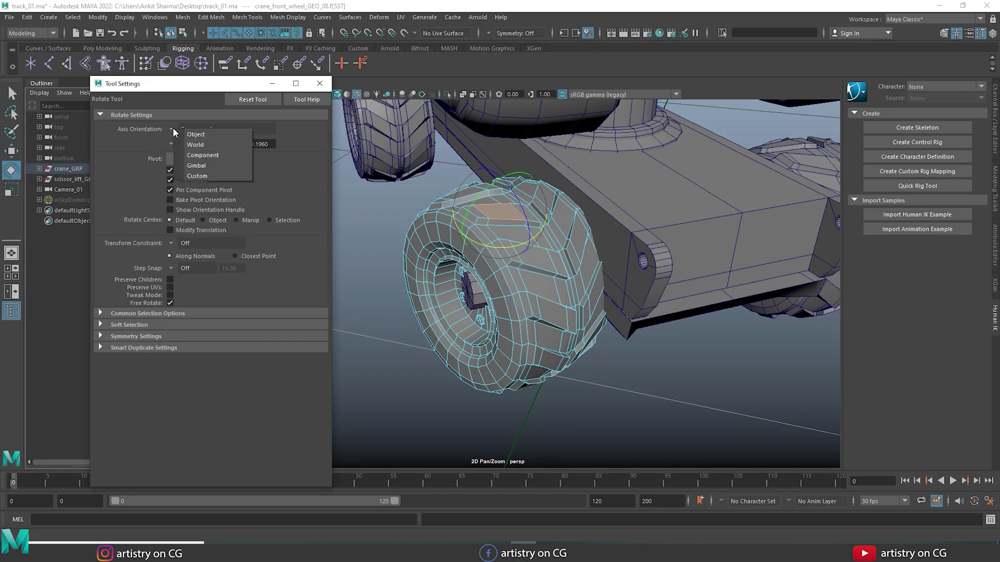
{"action": "left_click", "coordinate": [191, 165]}
{"action": "left_click", "coordinate": [551, 312]}
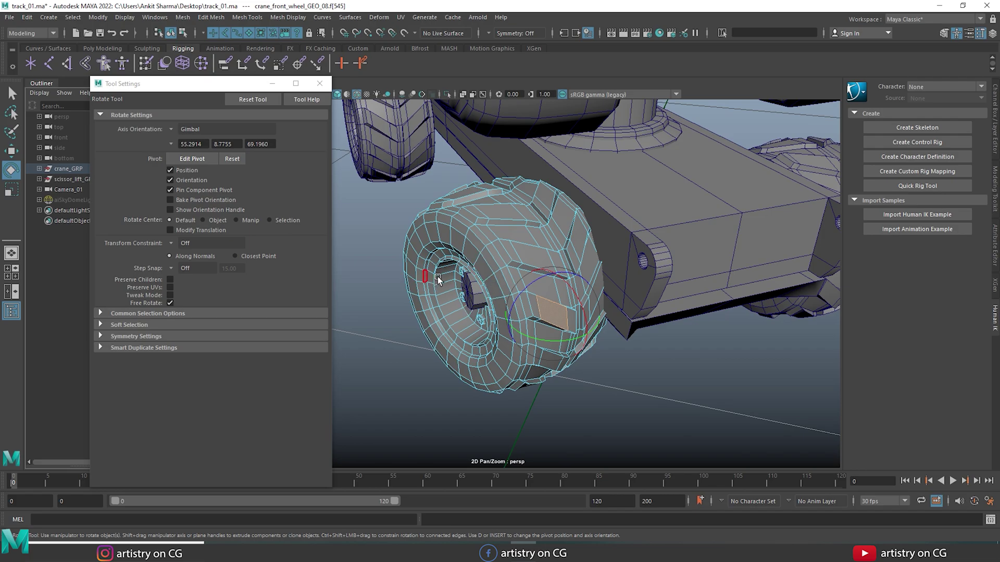
{"action": "right_click", "coordinate": [477, 264]}
{"action": "left_click", "coordinate": [525, 250]}
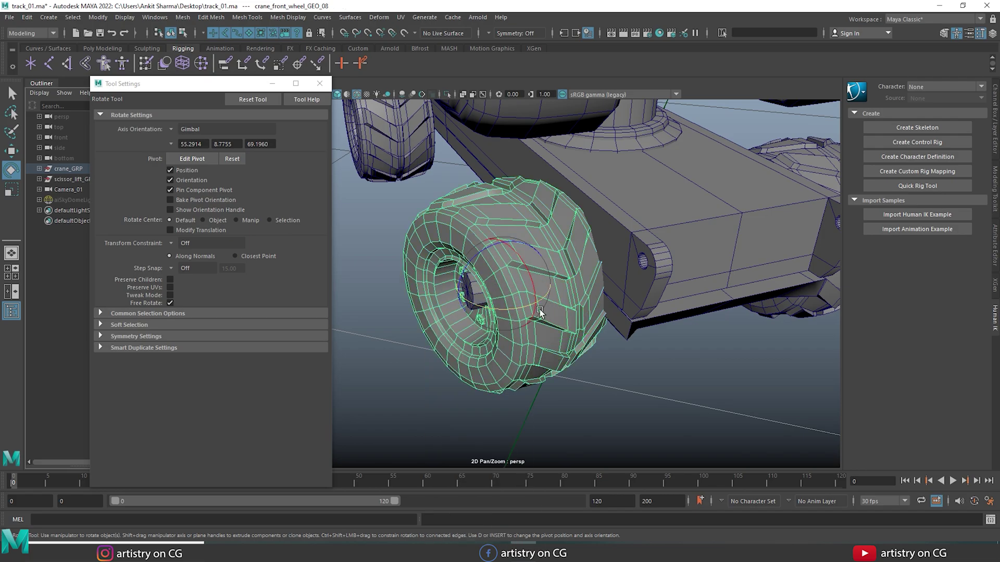
{"action": "left_click_drag", "start_coordinate": [540, 312], "coordinate": [478, 305], "text": "alt"}
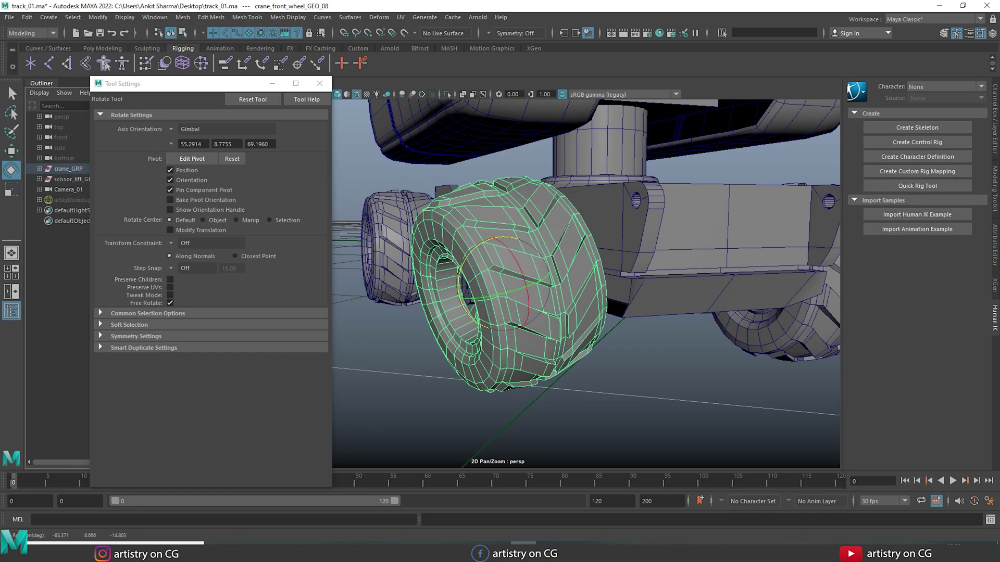
Step: Set Rotate X, Y and Z of crane_front_wheel_GEO_08 to 0 in the Channel Box
{"action": "left_click", "coordinate": [993, 125]}
{"action": "double_click", "coordinate": [976, 142]}
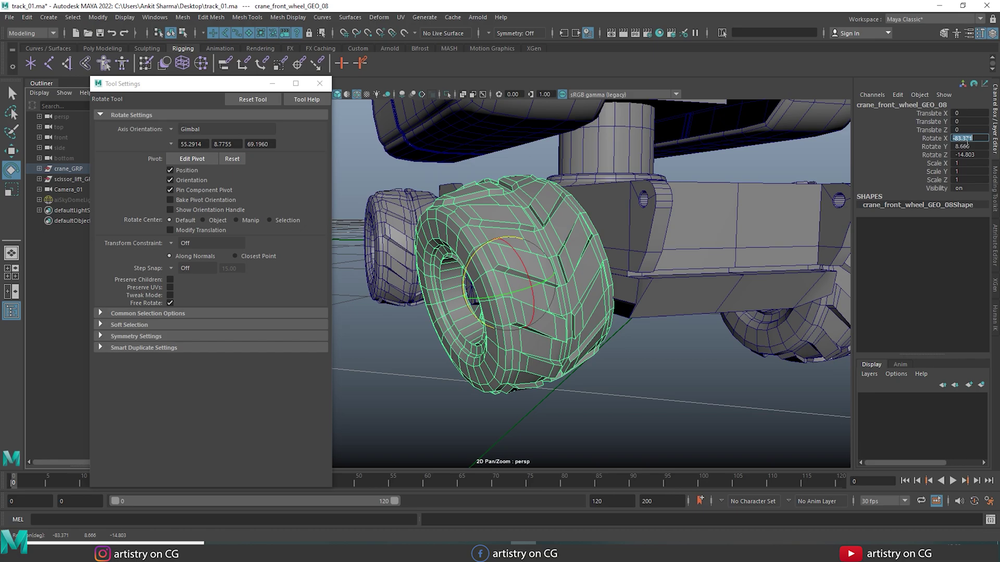
{"action": "type", "text": "1"}
{"action": "key", "text": "Tab"}
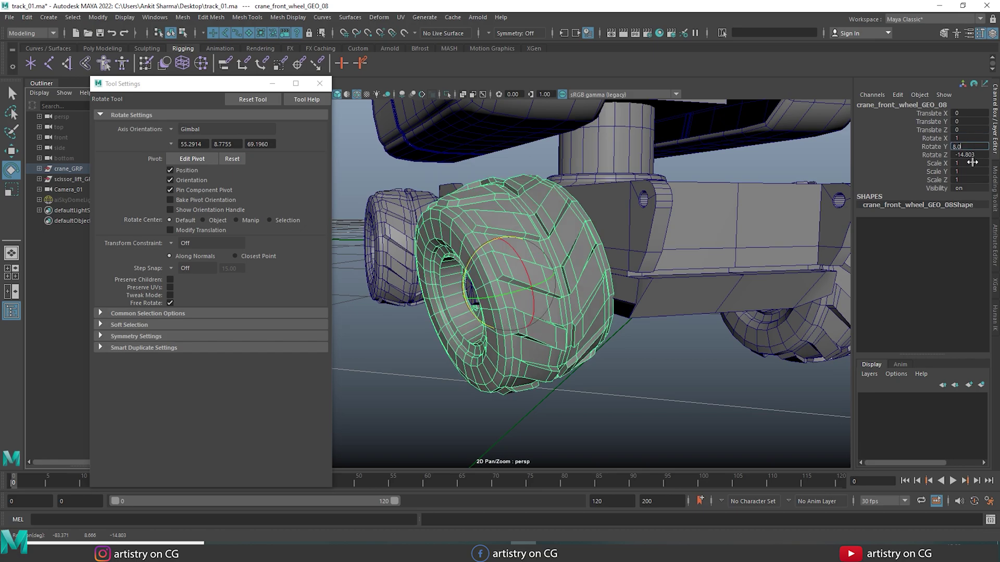
{"action": "key", "text": "Tab"}
{"action": "double_click", "coordinate": [964, 139]}
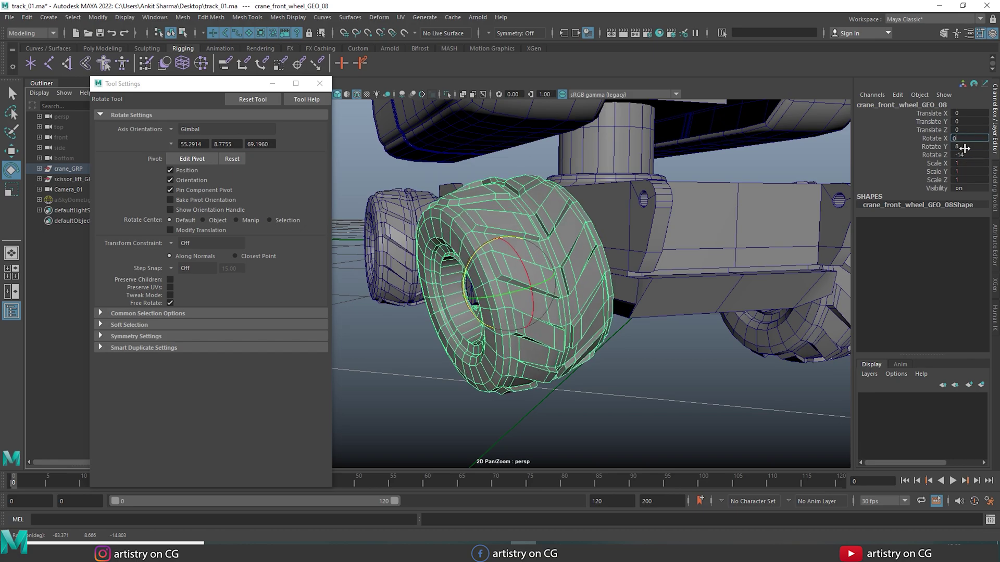
{"action": "type", "text": "0"}
{"action": "key", "text": "Tab"}
{"action": "key", "text": "Tab"}
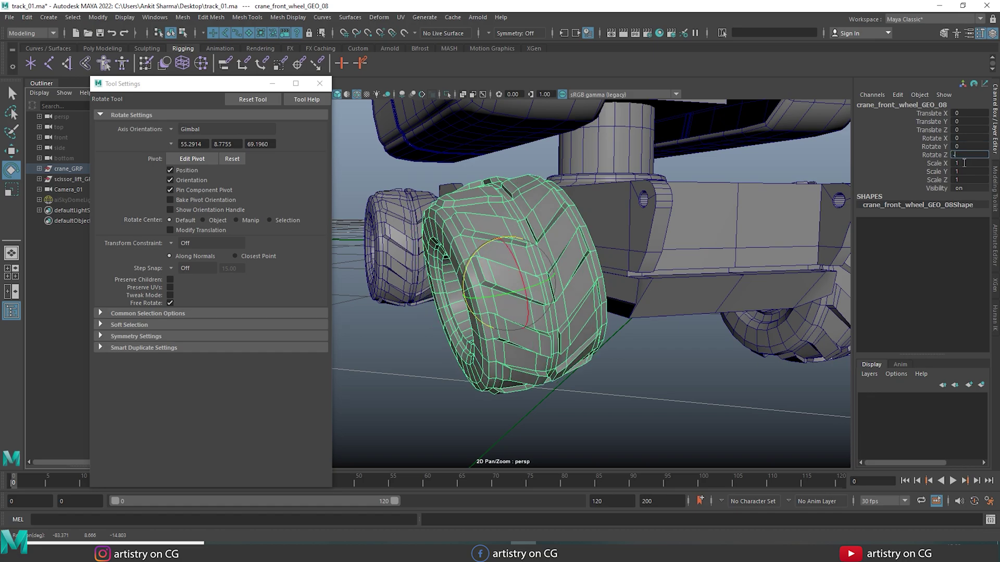
{"action": "type", "text": "0"}
{"action": "key", "text": "Return"}
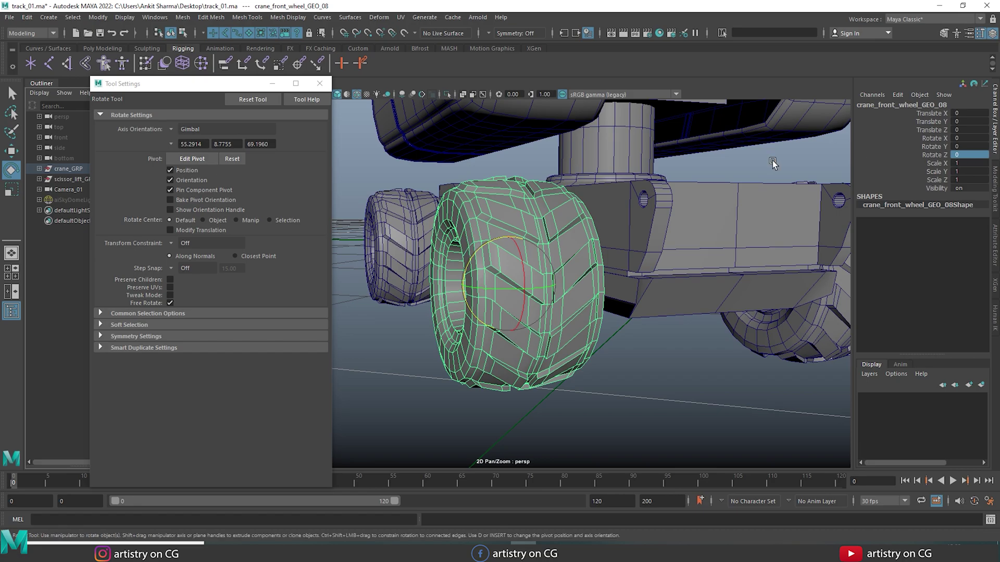
{"action": "left_click_drag", "start_coordinate": [632, 350], "coordinate": [680, 345], "text": "alt"}
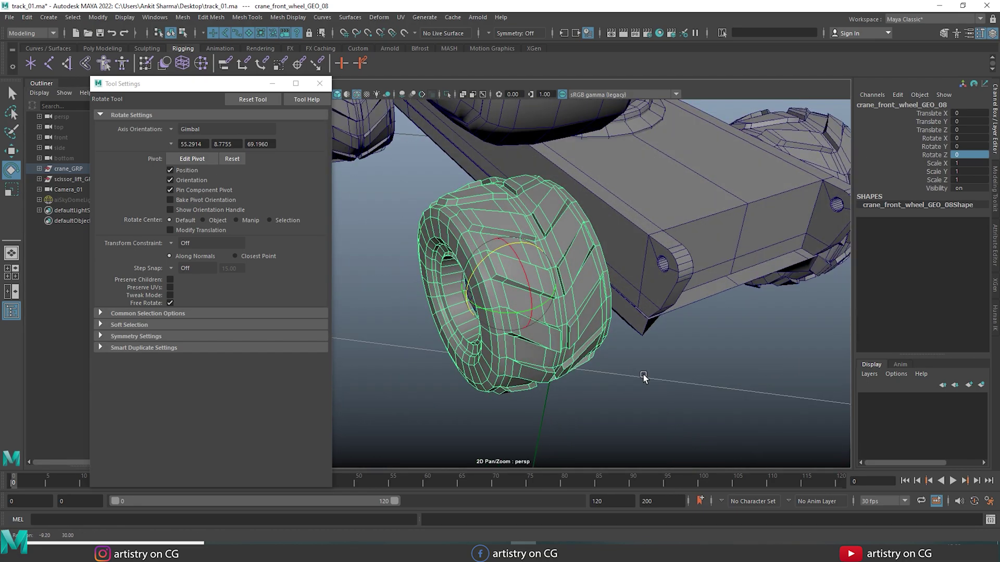
{"action": "left_click", "coordinate": [170, 130]}
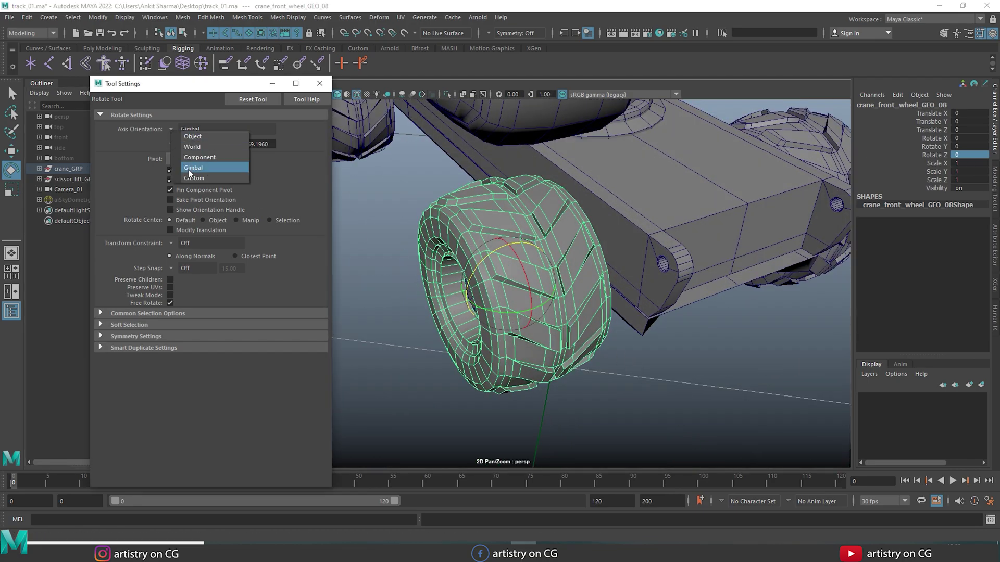
Step: Set Axis Orientation to Custom with angles of 90, 60 and 30 degrees
{"action": "left_click", "coordinate": [208, 178]}
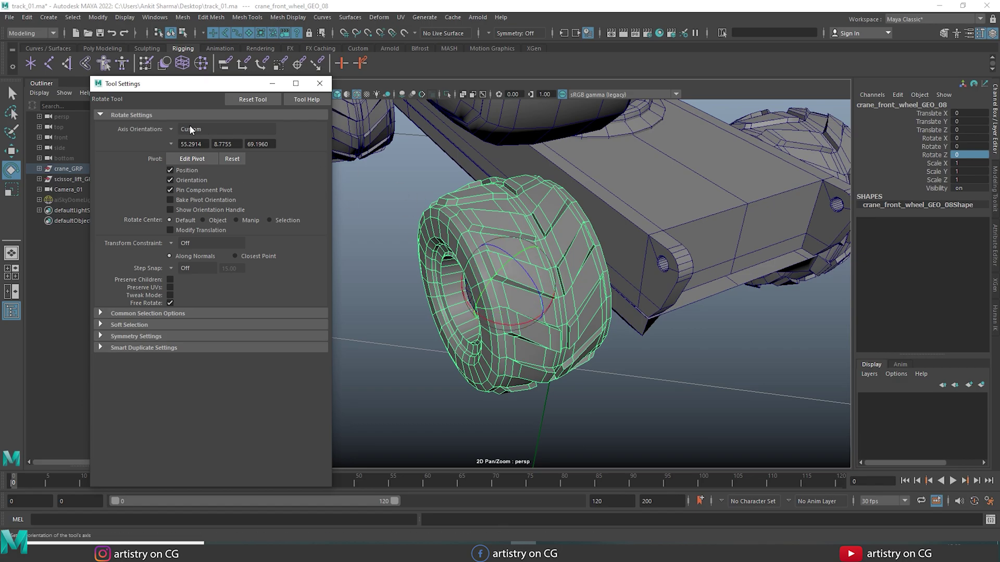
{"action": "double_click", "coordinate": [194, 145]}
{"action": "left_click", "coordinate": [232, 145]}
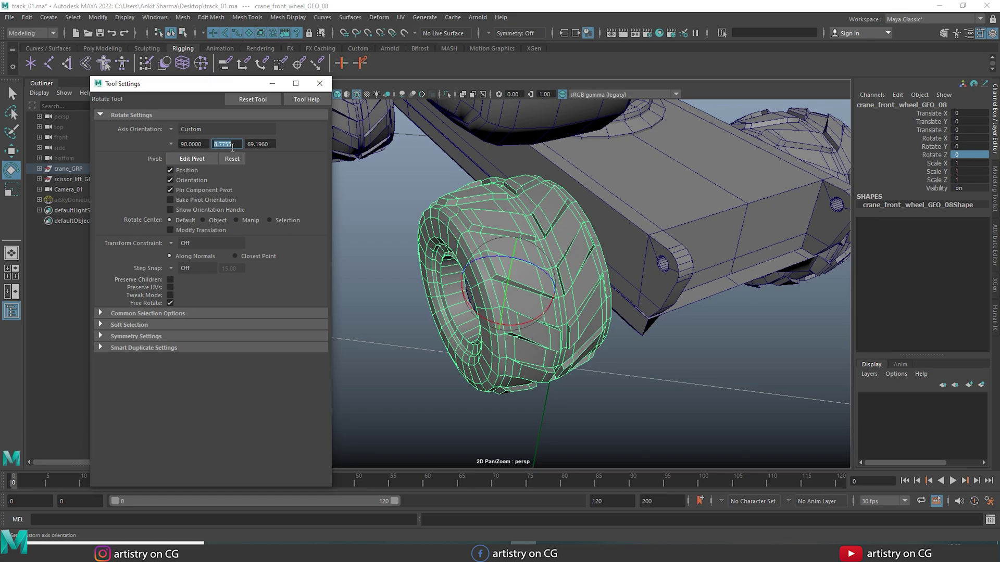
{"action": "type", "text": "60"}
{"action": "key", "text": "Tab"}
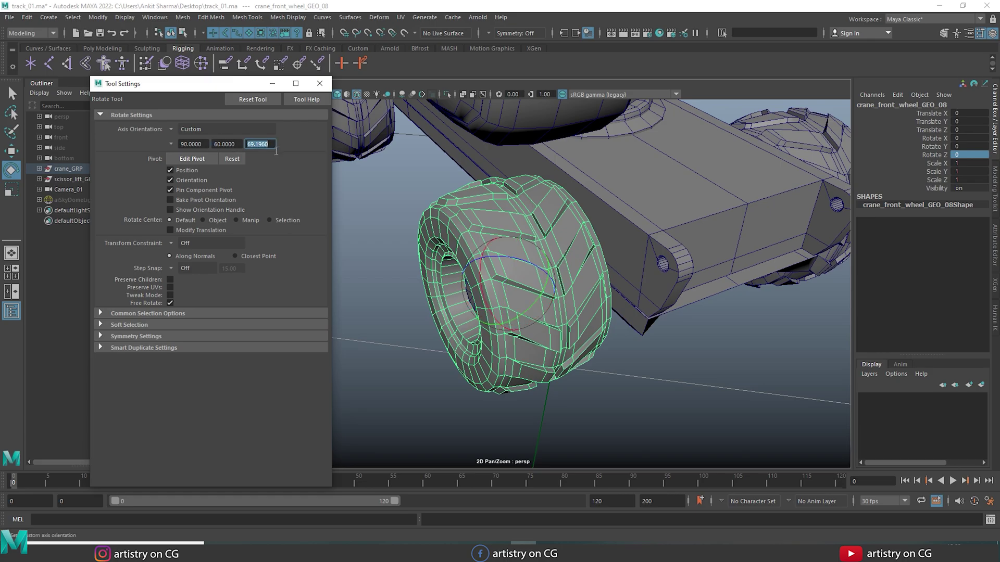
{"action": "key", "text": "Return"}
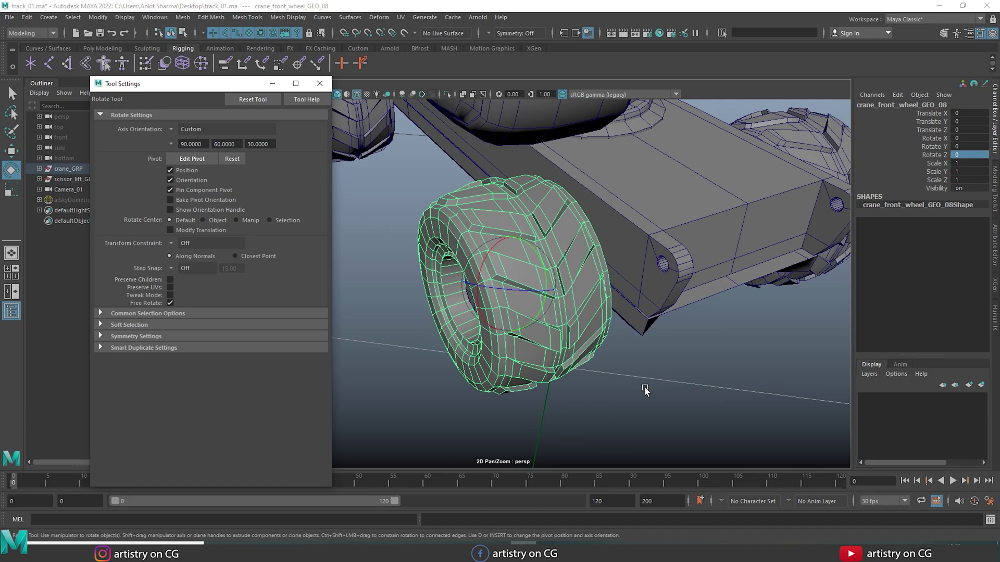
{"action": "left_click_drag", "start_coordinate": [645, 391], "coordinate": [576, 379], "text": "alt"}
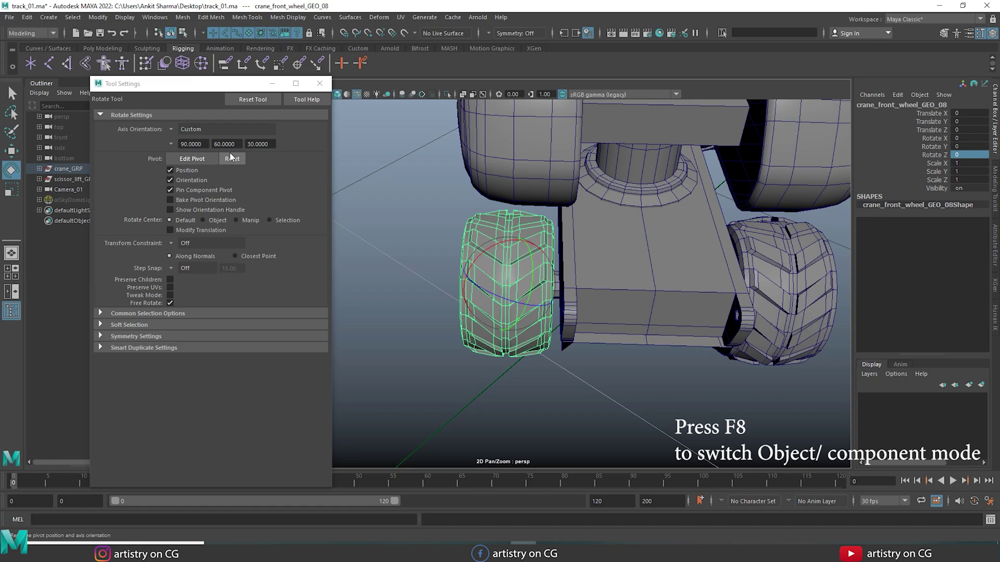
Step: Reset the Rotate tool to Object axes and select crane_front_wheel_GEO_01
{"action": "left_click", "coordinate": [254, 100]}
{"action": "left_click", "coordinate": [824, 296]}
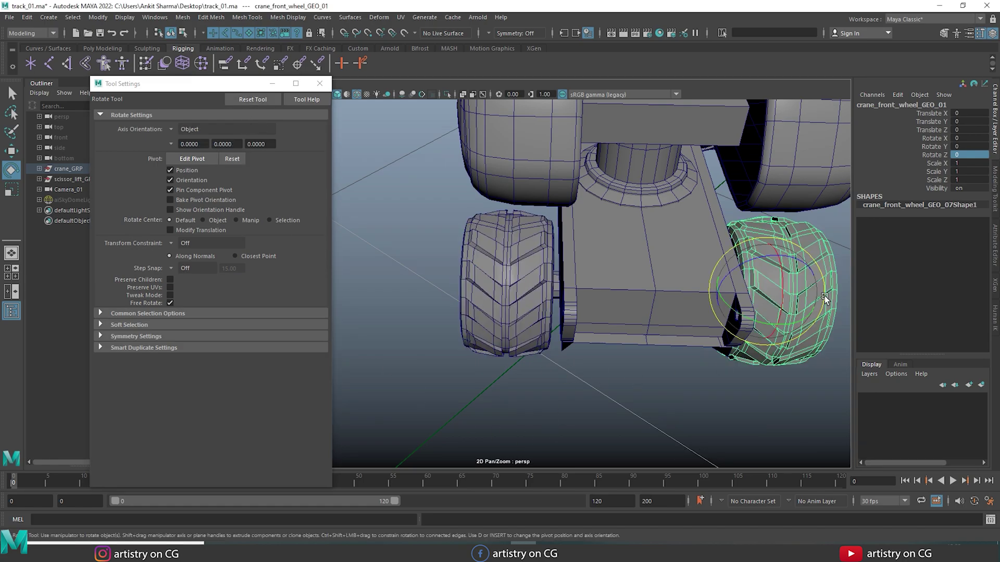
{"action": "left_click_drag", "start_coordinate": [824, 296], "coordinate": [632, 375], "text": "alt"}
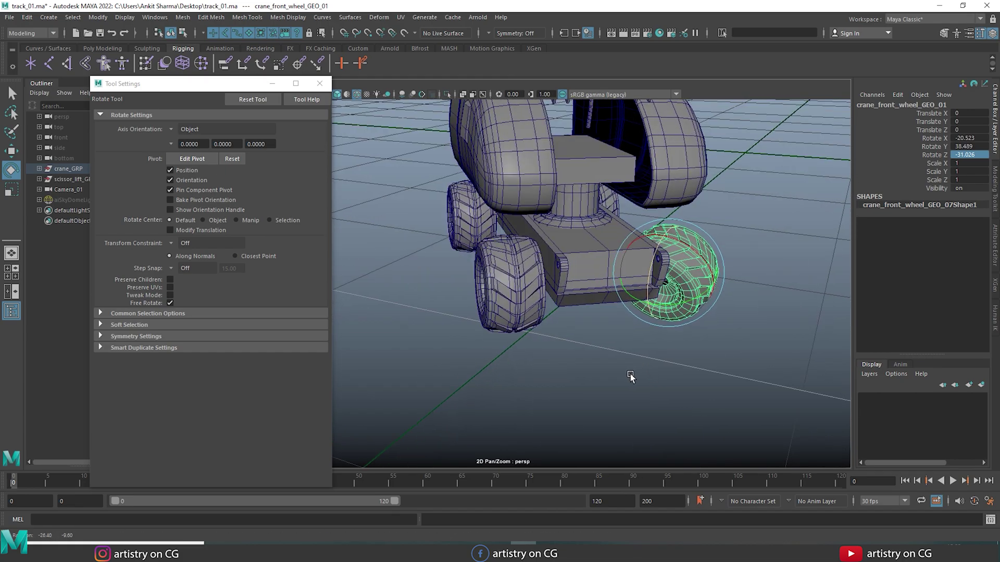
Step: Select crane_front_wheel_GEO_08 and orient its Custom rotation axis to a picked component
{"action": "left_click", "coordinate": [526, 297]}
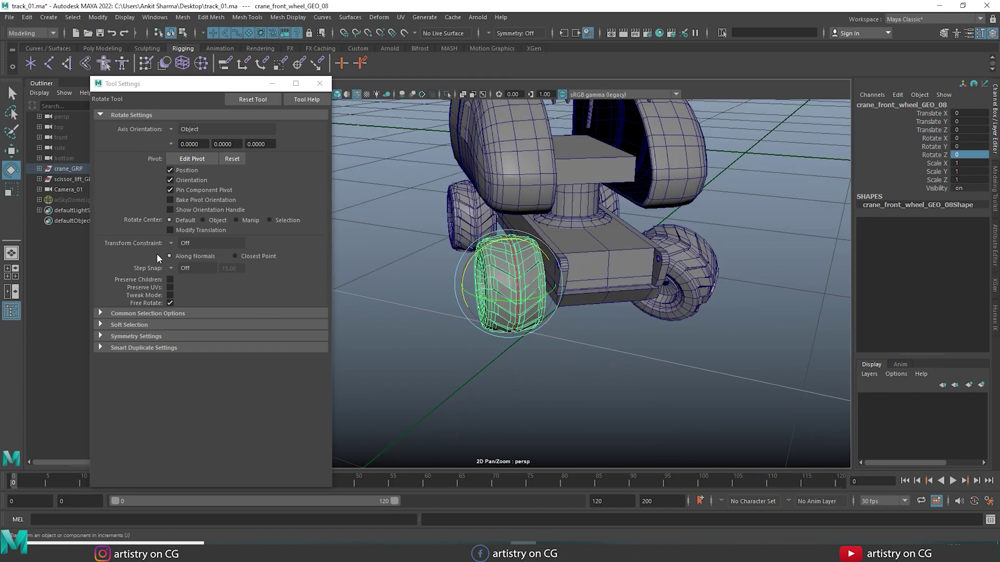
{"action": "left_click", "coordinate": [171, 129]}
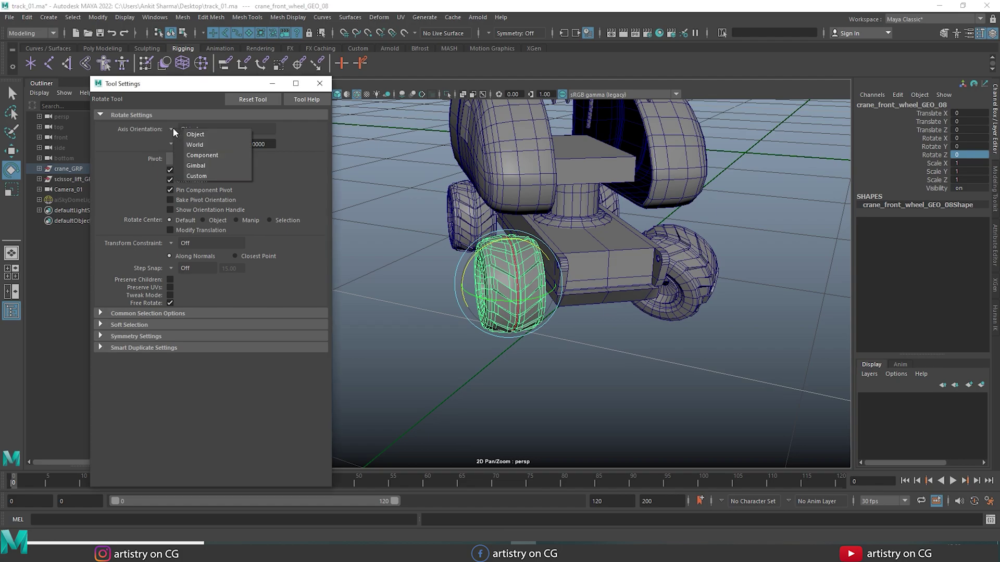
{"action": "left_click", "coordinate": [196, 177]}
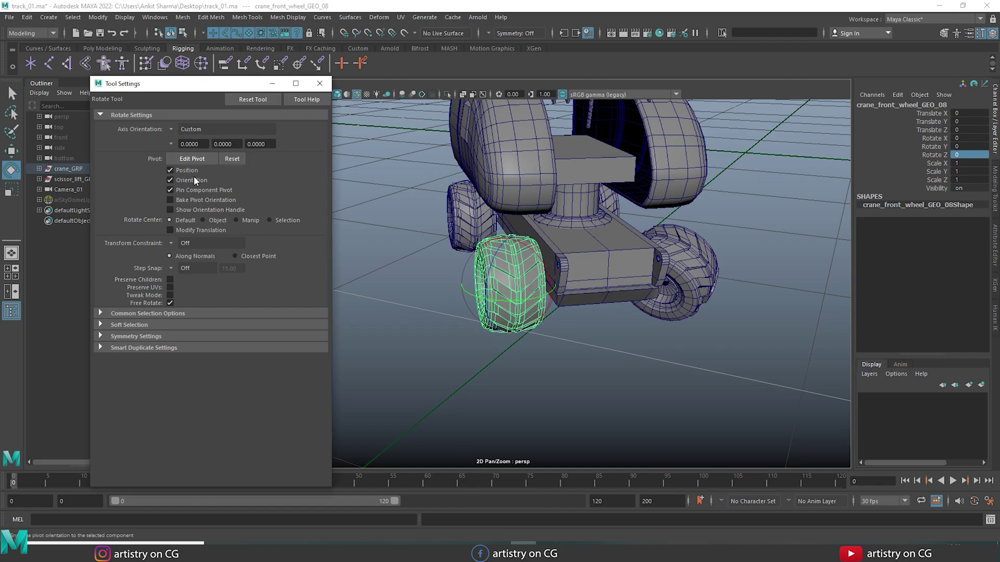
{"action": "left_click", "coordinate": [171, 144]}
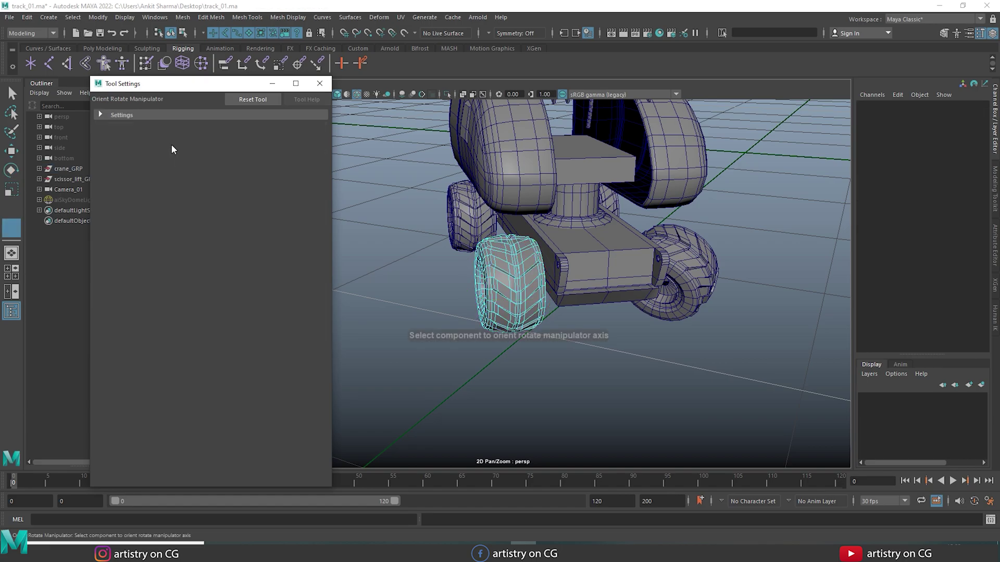
{"action": "left_click", "coordinate": [100, 114]}
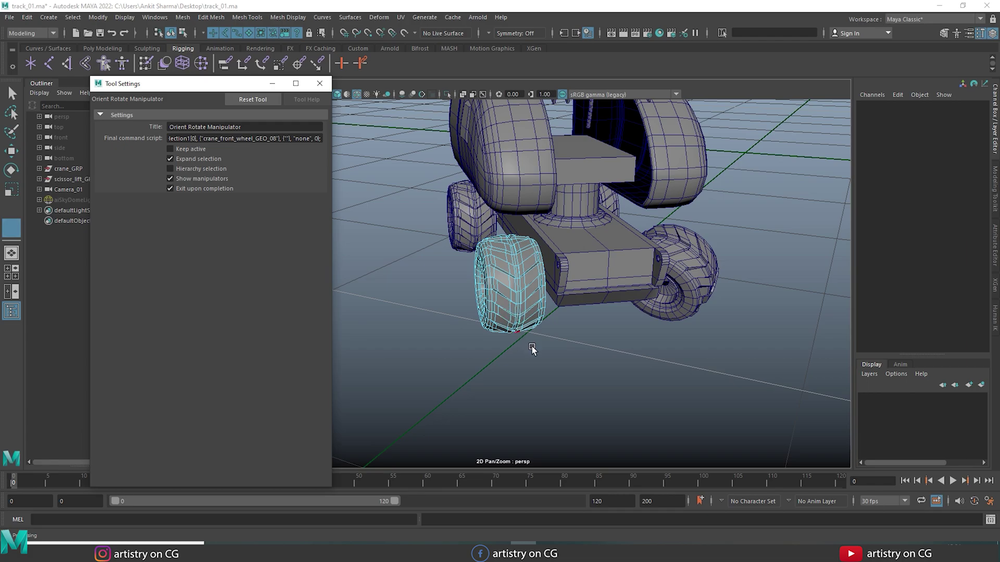
{"action": "left_click", "coordinate": [697, 274]}
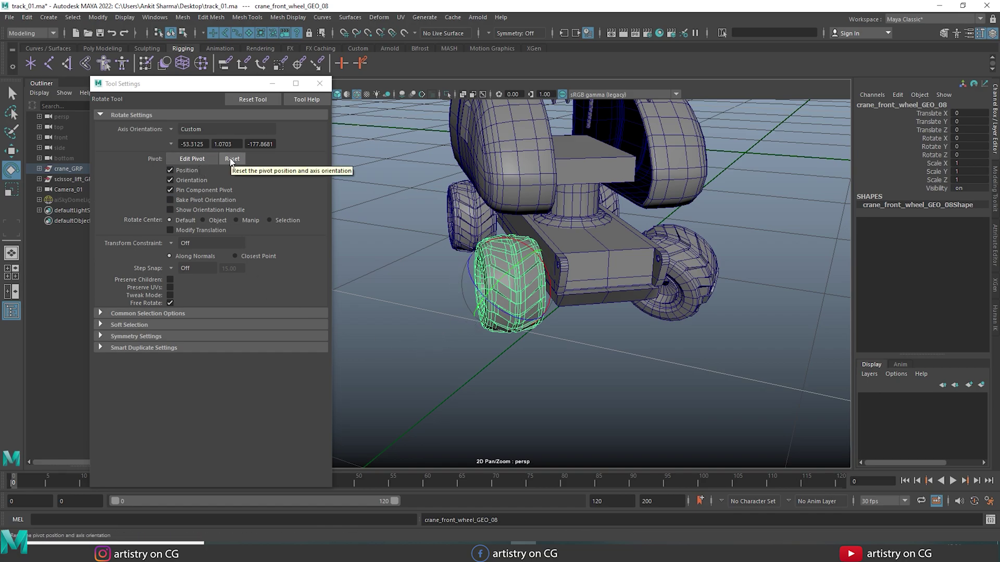
Step: Reset the pivot orientation to Object at 0, 0, 0, keeping the left wheel selected
{"action": "left_click", "coordinate": [231, 159]}
{"action": "key", "text": "Right"}
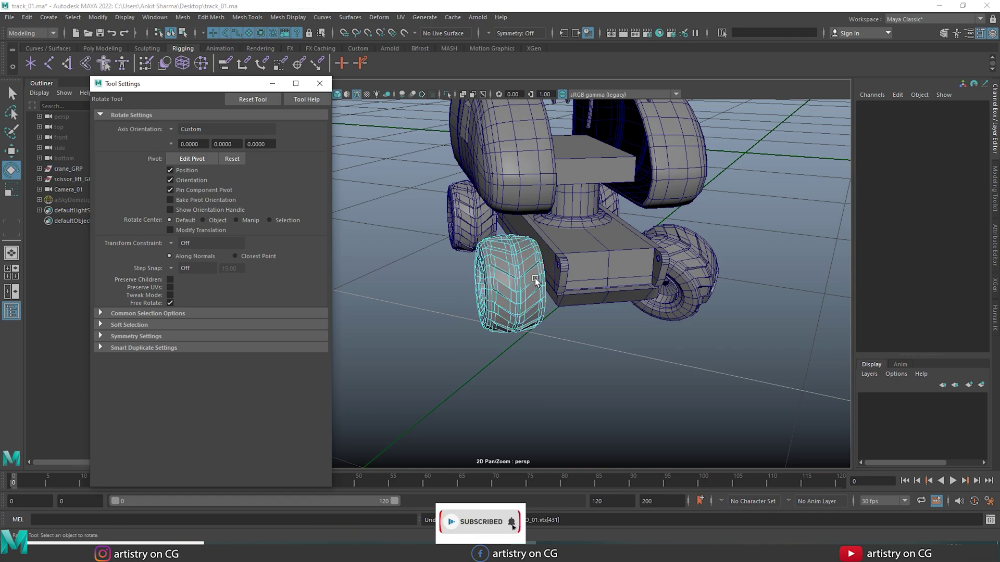
{"action": "key", "text": "ctrl+z"}
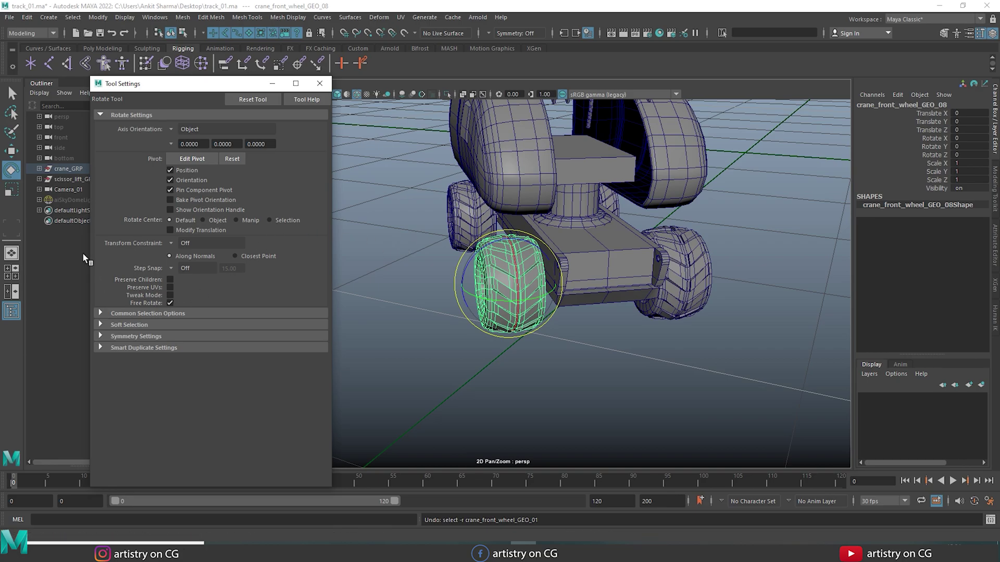
Step: Frame the wheel, enable Soft Select with Object falloff, and start rotating it
{"action": "key", "text": "f"}
{"action": "left_click", "coordinate": [100, 325]}
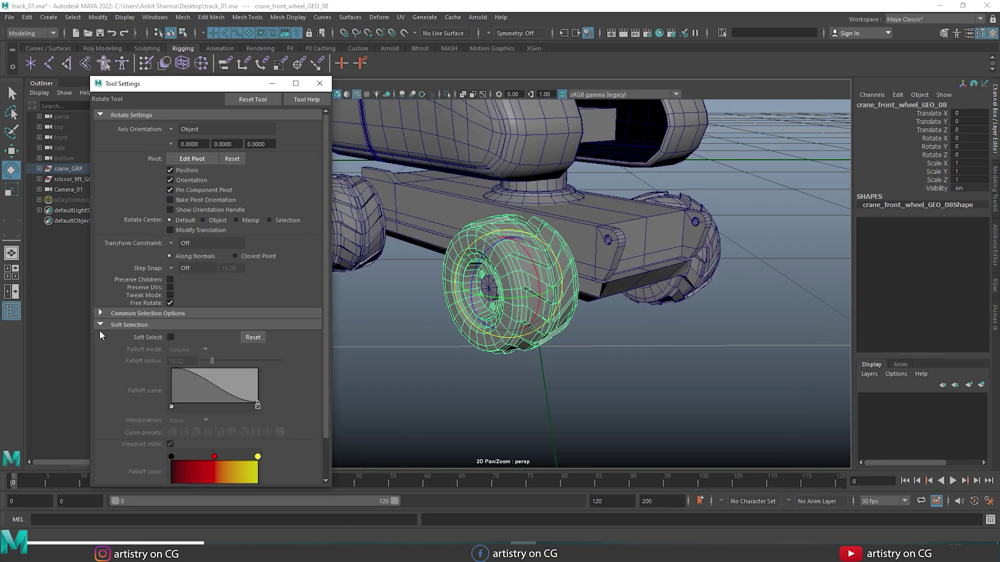
{"action": "left_click", "coordinate": [170, 338]}
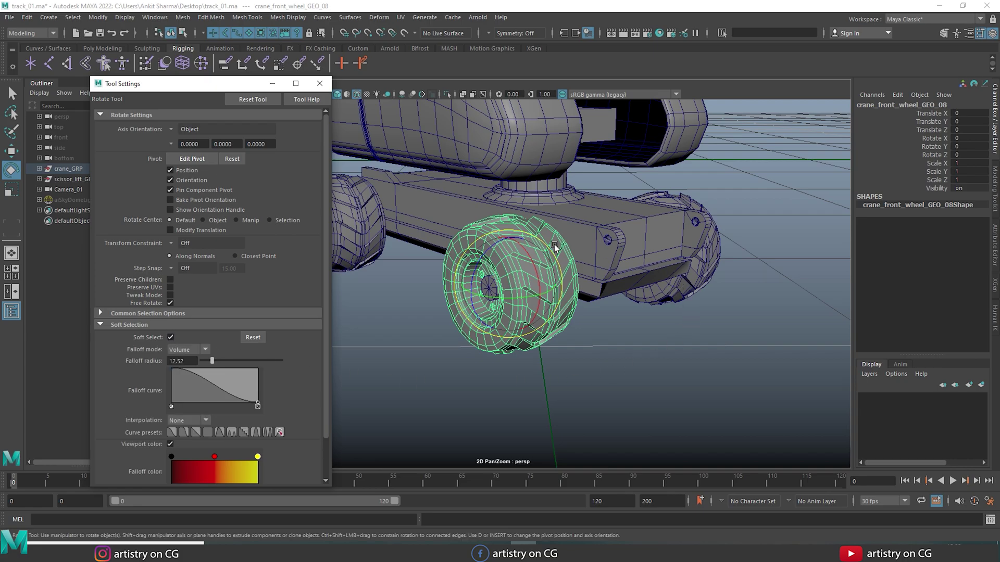
{"action": "left_click", "coordinate": [203, 350]}
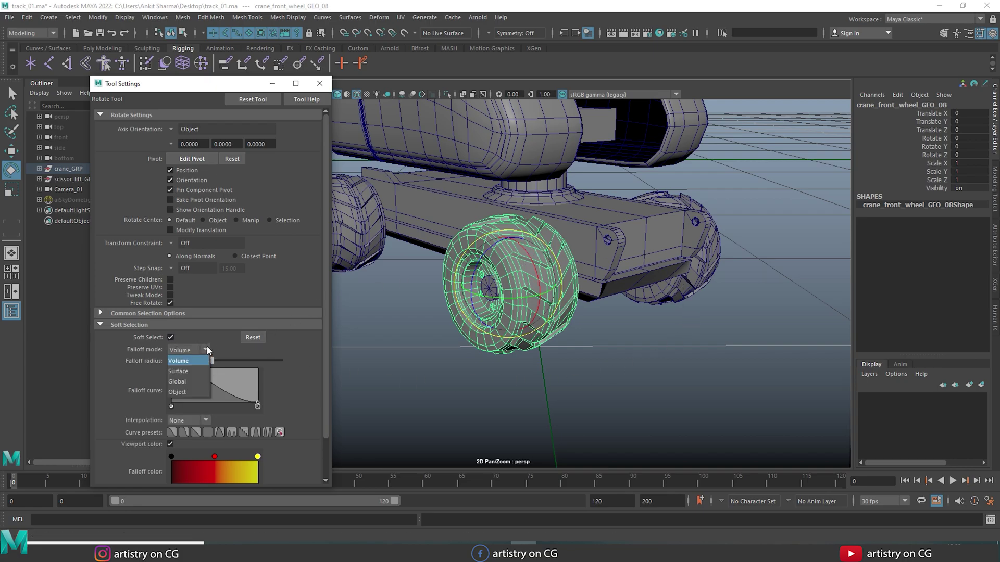
{"action": "left_click", "coordinate": [189, 392]}
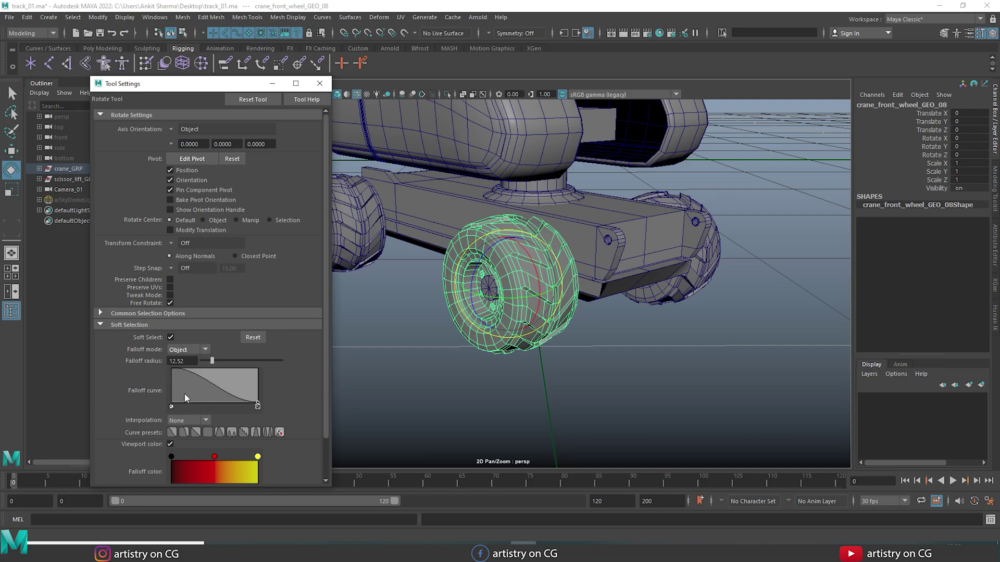
{"action": "left_click_drag", "start_coordinate": [500, 341], "coordinate": [670, 372]}
{"action": "key", "text": "b"}
Step: Widen the soft-selection radius, rotate the wheel dragging the crane, then undo back upright
{"action": "right_click_drag", "start_coordinate": [670, 371], "coordinate": [769, 265]}
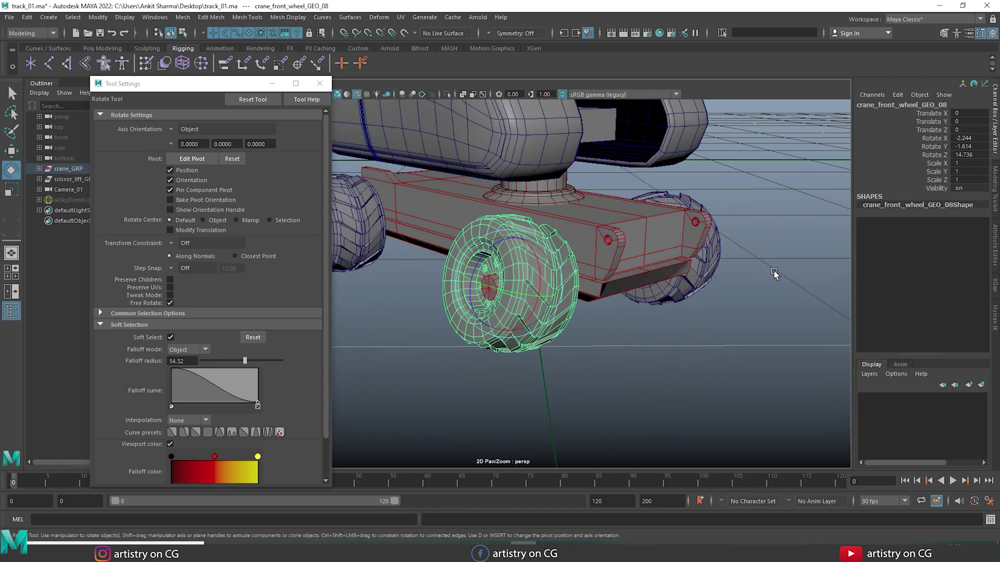
{"action": "right_click_drag", "start_coordinate": [774, 358], "coordinate": [776, 265]}
{"action": "left_click_drag", "start_coordinate": [723, 364], "coordinate": [649, 376], "text": "alt"}
{"action": "key", "text": "b"}
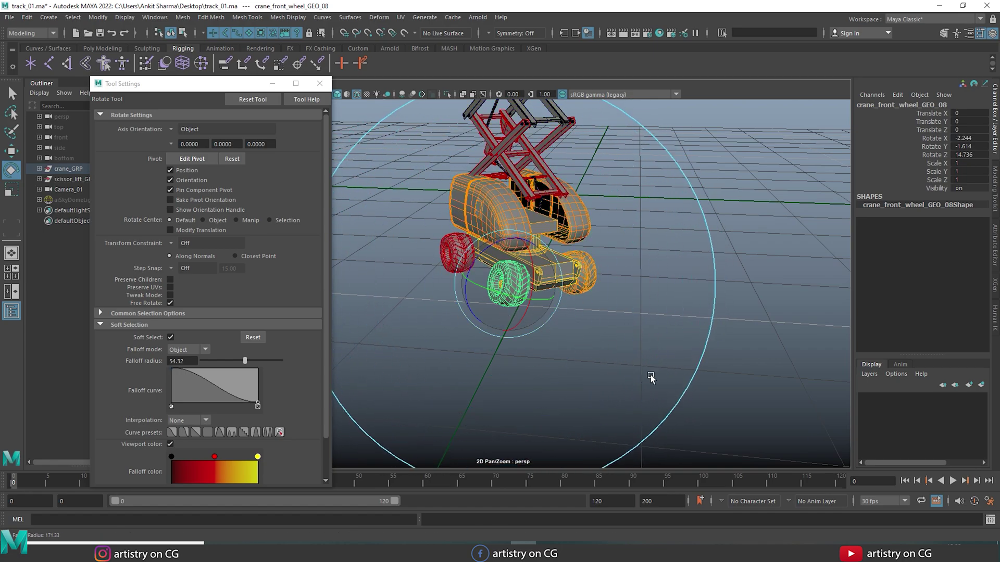
{"action": "left_click_drag", "start_coordinate": [546, 296], "coordinate": [474, 298]}
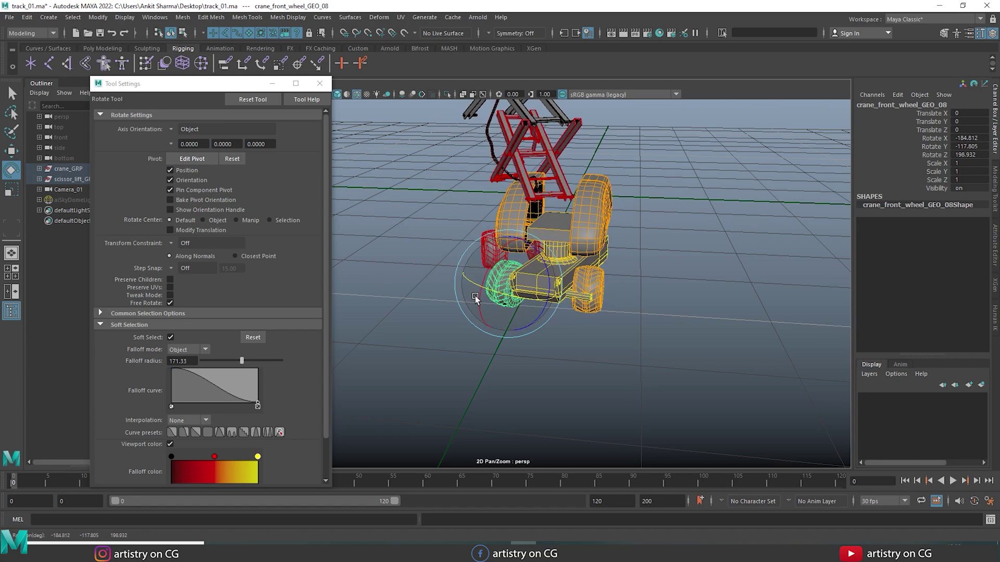
{"action": "key", "text": "b"}
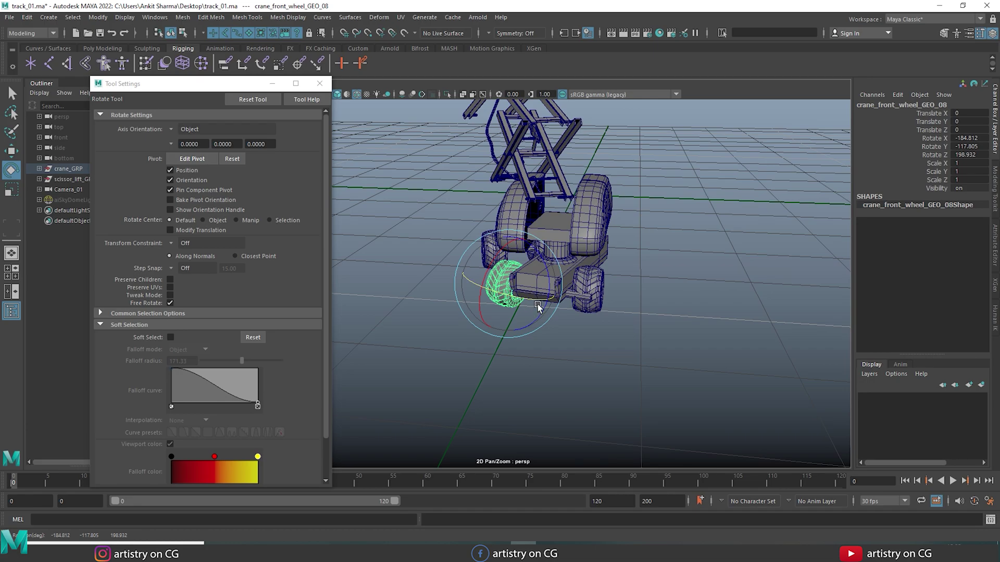
{"action": "key", "text": "ctrl+z"}
{"action": "key", "text": "ctrl+z"}
{"action": "key", "text": "ctrl+z"}
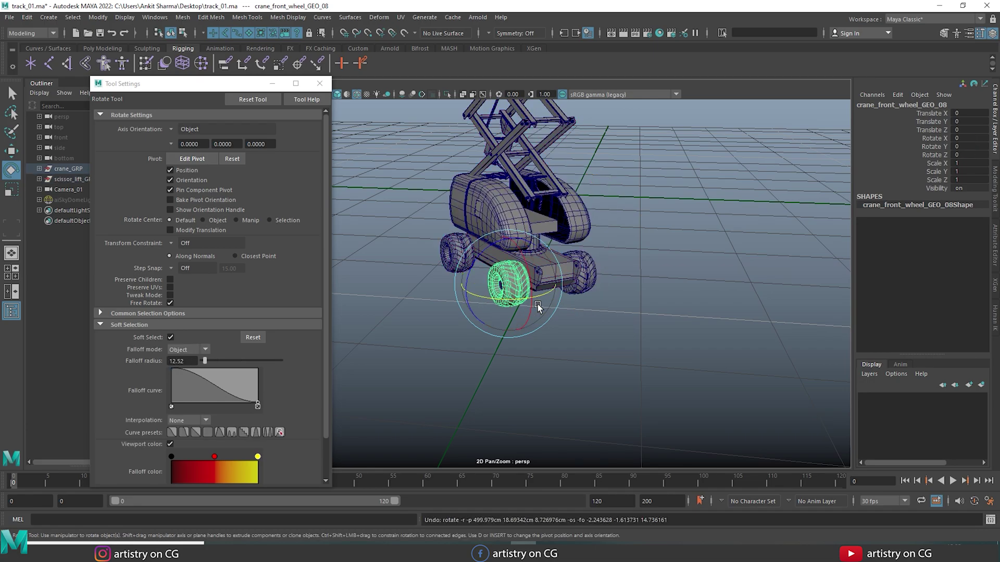
Step: Deselect the wheel, view the crane's front, and pick a single chassis face
{"action": "left_click", "coordinate": [646, 359]}
{"action": "left_click_drag", "start_coordinate": [607, 340], "coordinate": [542, 339], "text": "alt"}
{"action": "left_click_drag", "start_coordinate": [675, 361], "coordinate": [566, 305], "text": "alt"}
{"action": "scroll", "coordinate": [645, 351], "scroll_direction": "up", "scroll_amount": 5}
{"action": "right_click_drag", "start_coordinate": [556, 265], "coordinate": [553, 294]}
{"action": "left_click", "coordinate": [565, 288]}
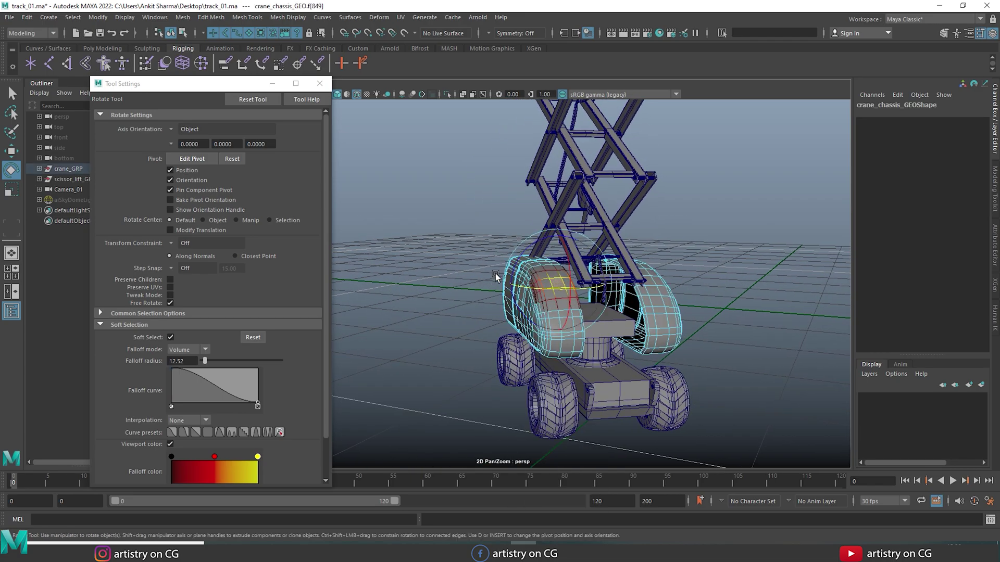
Step: Turn soft selection off and set Symmetry to Object X
{"action": "key", "text": "b"}
{"action": "left_click", "coordinate": [413, 31]}
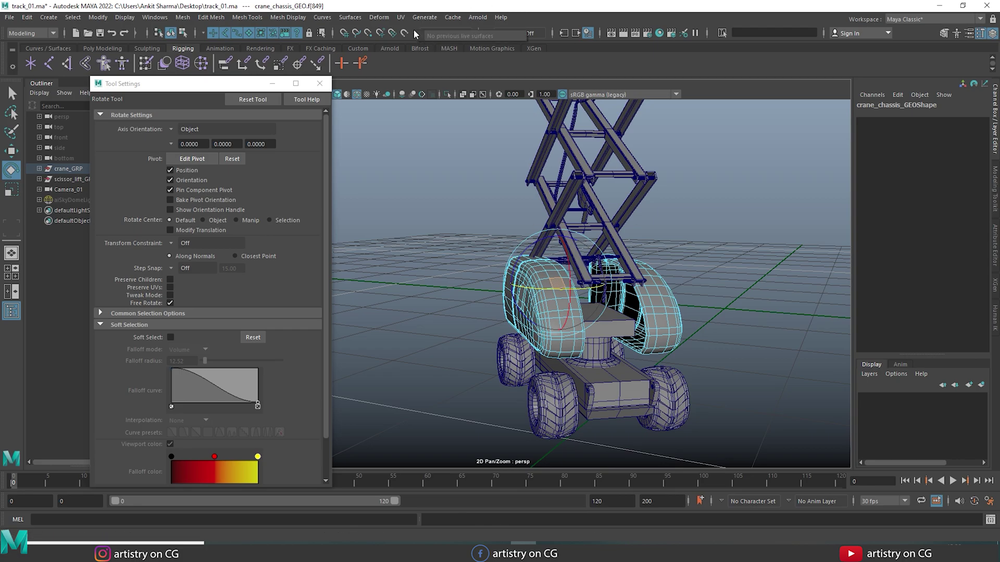
{"action": "left_click", "coordinate": [531, 32]}
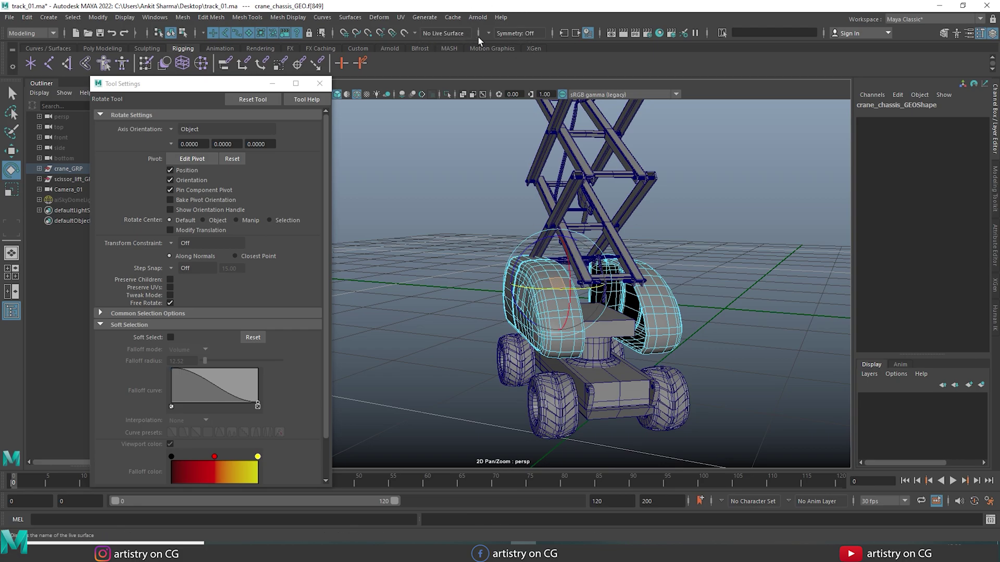
{"action": "left_click", "coordinate": [489, 32]}
{"action": "left_click", "coordinate": [518, 47]}
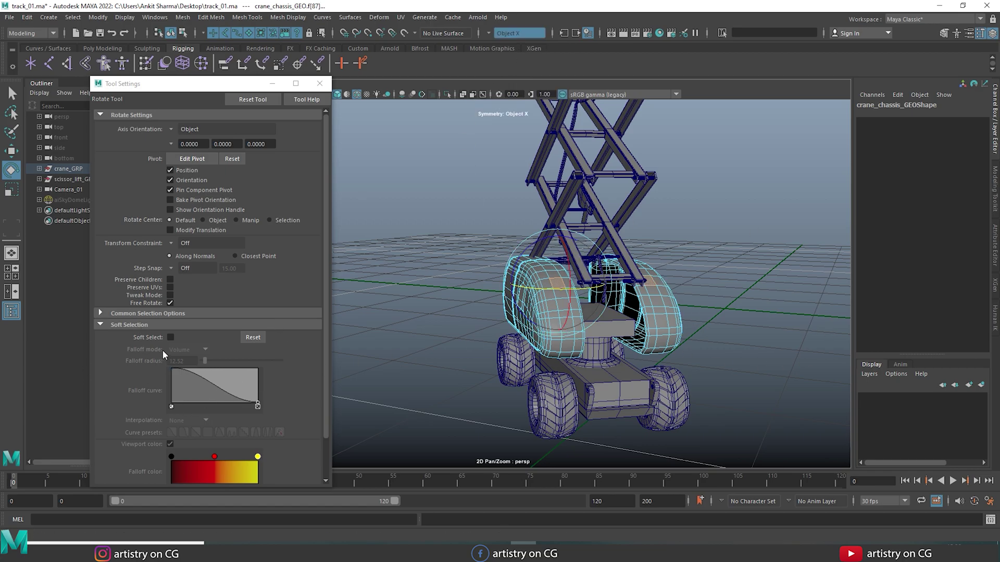
Step: Re-enable Volume soft selection, raise the wheel-guard faces, then undo the lift
{"action": "left_click", "coordinate": [170, 337]}
{"action": "left_click", "coordinate": [206, 350]}
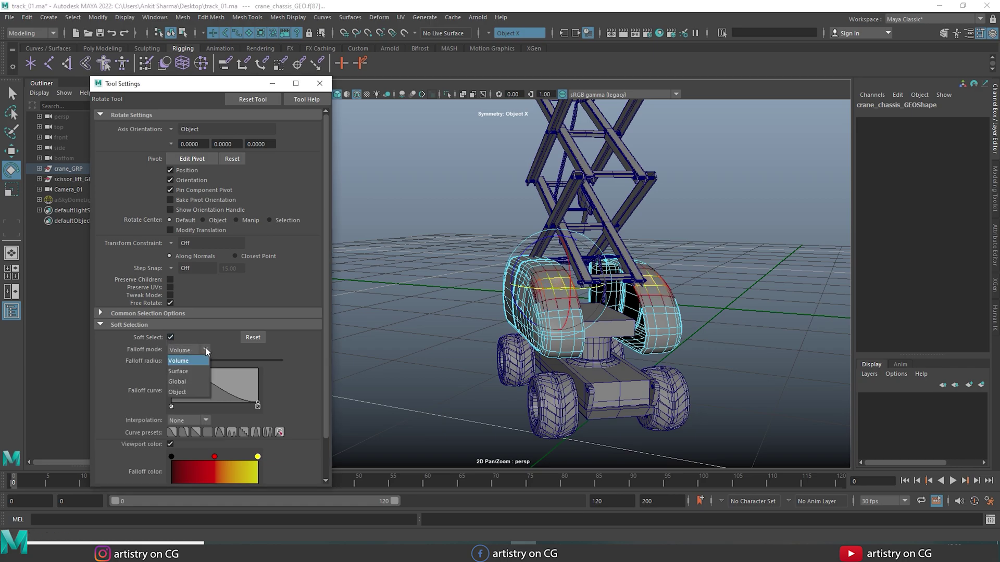
{"action": "left_click", "coordinate": [179, 360]}
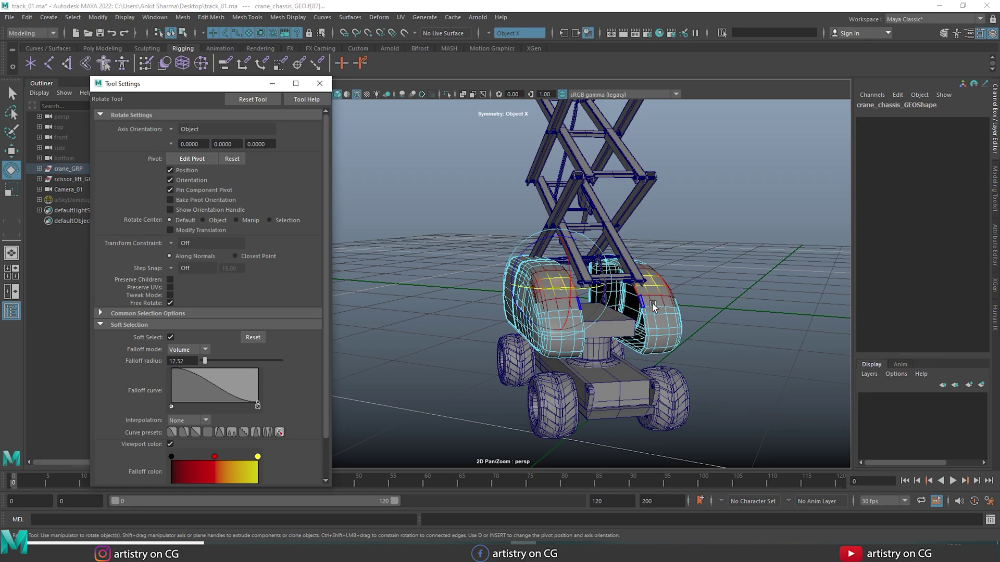
{"action": "key", "text": "w"}
{"action": "left_click_drag", "start_coordinate": [563, 265], "coordinate": [597, 391]}
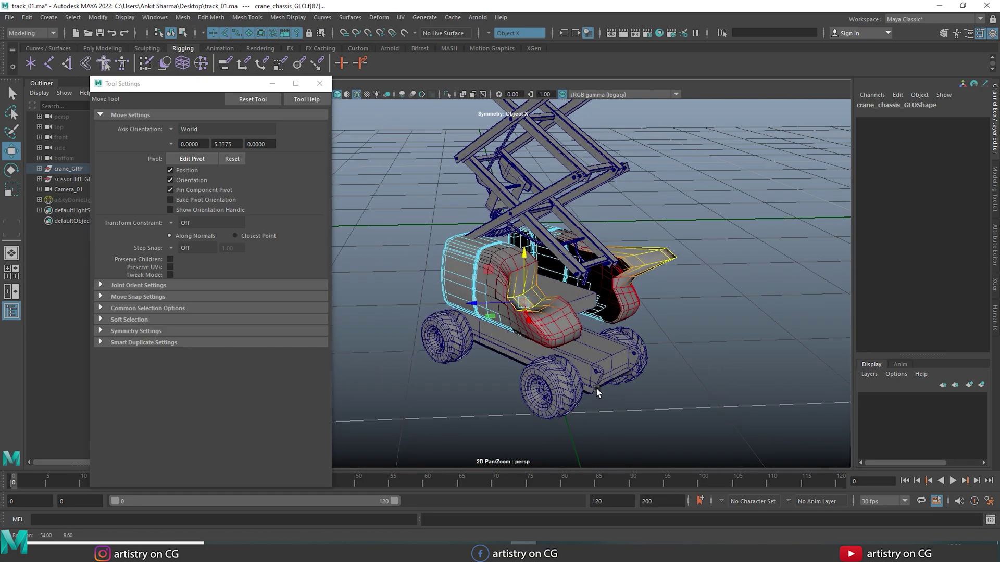
{"action": "key", "text": "ctrl+z"}
{"action": "key", "text": "ctrl+z"}
{"action": "key", "text": "ctrl+z"}
{"action": "key", "text": "ctrl+z"}
{"action": "key", "text": "ctrl+z"}
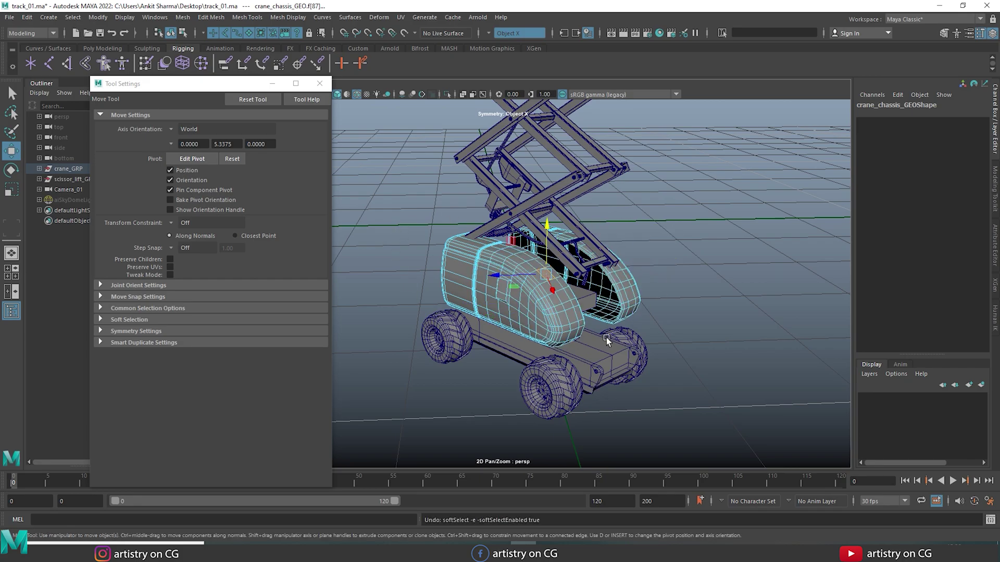
Step: Switch to whole-object selection (F8) and the Rotate tool around the chassis
{"action": "left_click_drag", "start_coordinate": [607, 341], "coordinate": [573, 337], "text": "alt"}
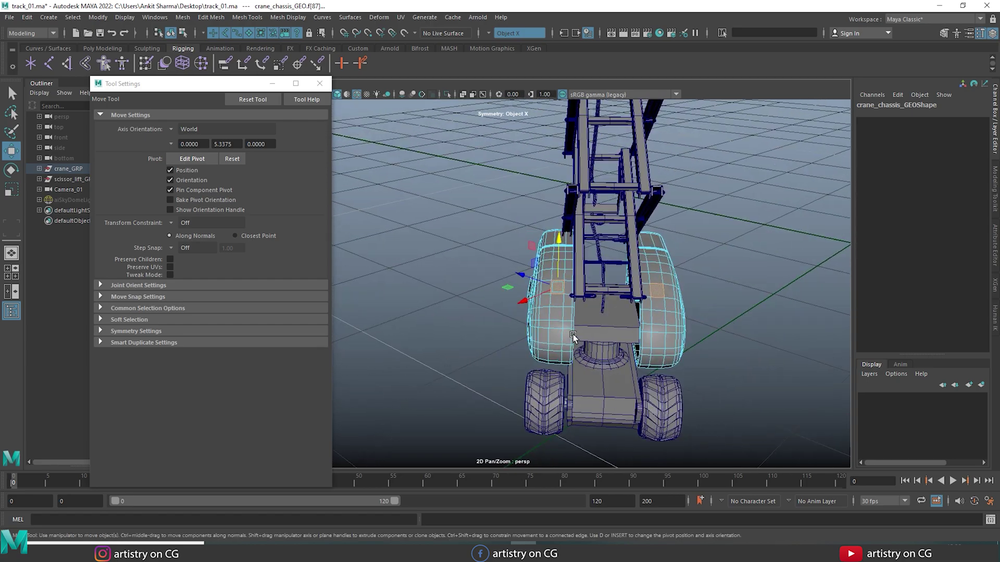
{"action": "key", "text": "F8"}
{"action": "mouse_move", "coordinate": [762, 357]}
{"action": "left_mouse_down", "text": "alt"}
{"action": "mouse_move", "coordinate": [620, 330]}
{"action": "mouse_move", "coordinate": [620, 317]}
{"action": "mouse_move", "coordinate": [594, 325]}
{"action": "mouse_move", "coordinate": [606, 303]}
{"action": "mouse_move", "coordinate": [609, 311]}
{"action": "left_mouse_up", "text": "alt"}
{"action": "key", "text": "e"}
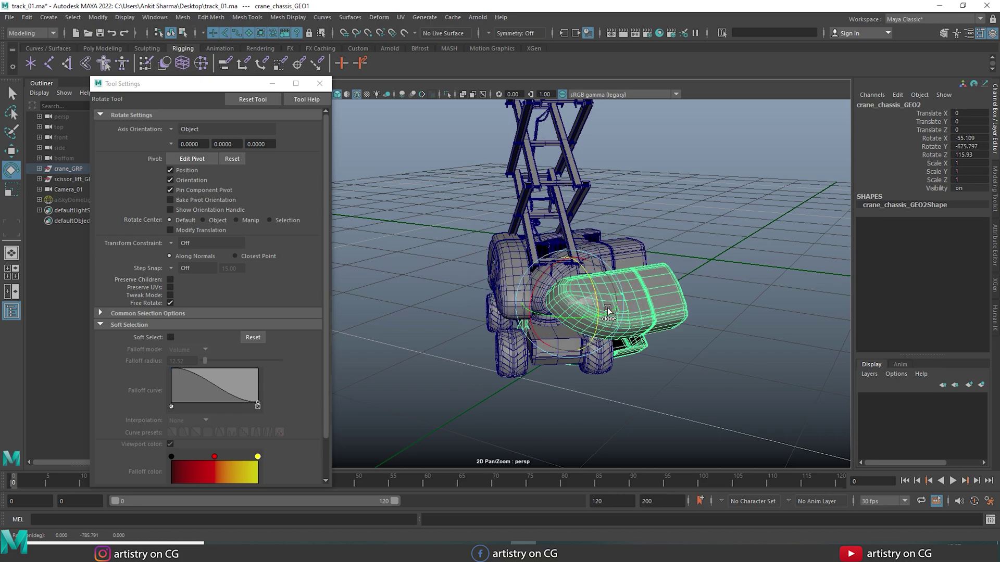
Step: Orbit to inspect the rotated chassis clones, then undo the latest clone
{"action": "mouse_move", "coordinate": [648, 391]}
{"action": "left_mouse_down", "text": "alt"}
{"action": "mouse_move", "coordinate": [685, 390]}
{"action": "mouse_move", "coordinate": [635, 424]}
{"action": "mouse_move", "coordinate": [572, 411]}
{"action": "mouse_move", "coordinate": [520, 375]}
{"action": "mouse_move", "coordinate": [577, 331]}
{"action": "left_mouse_up", "text": "alt"}
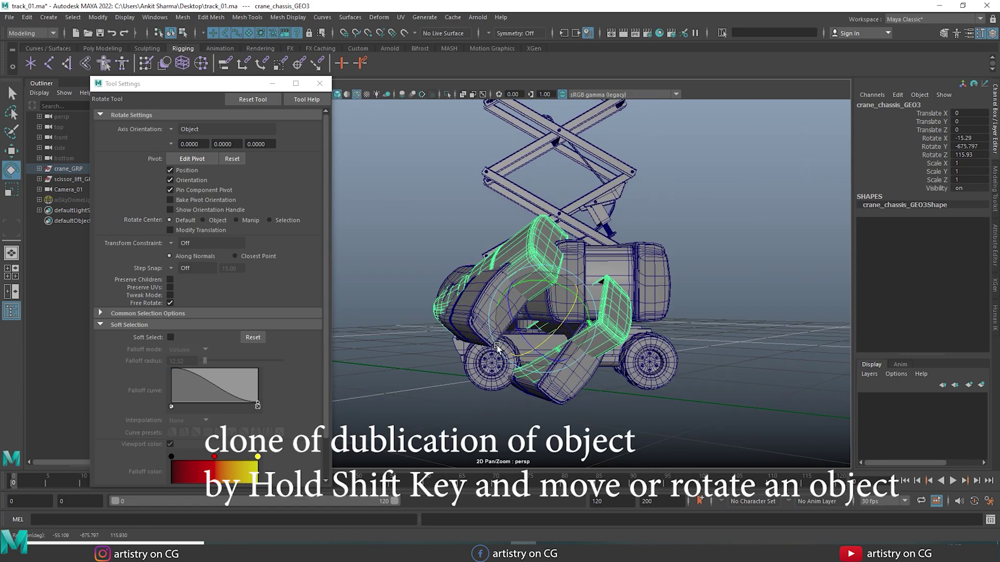
{"action": "left_click_drag", "start_coordinate": [662, 351], "coordinate": [643, 375], "text": "alt"}
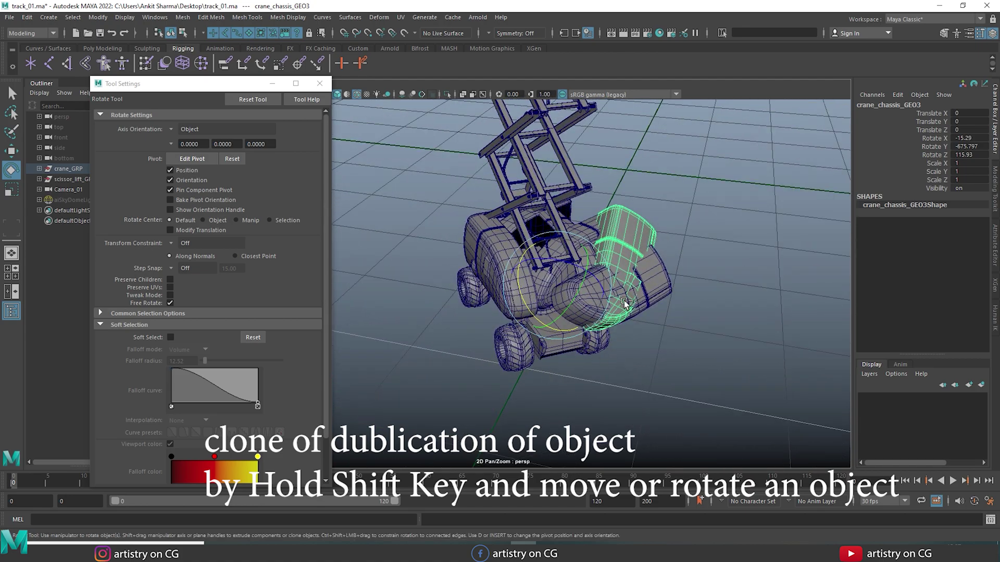
{"action": "key", "text": "ctrl+z"}
{"action": "key", "text": "ctrl+z"}
{"action": "key", "text": "ctrl+z"}
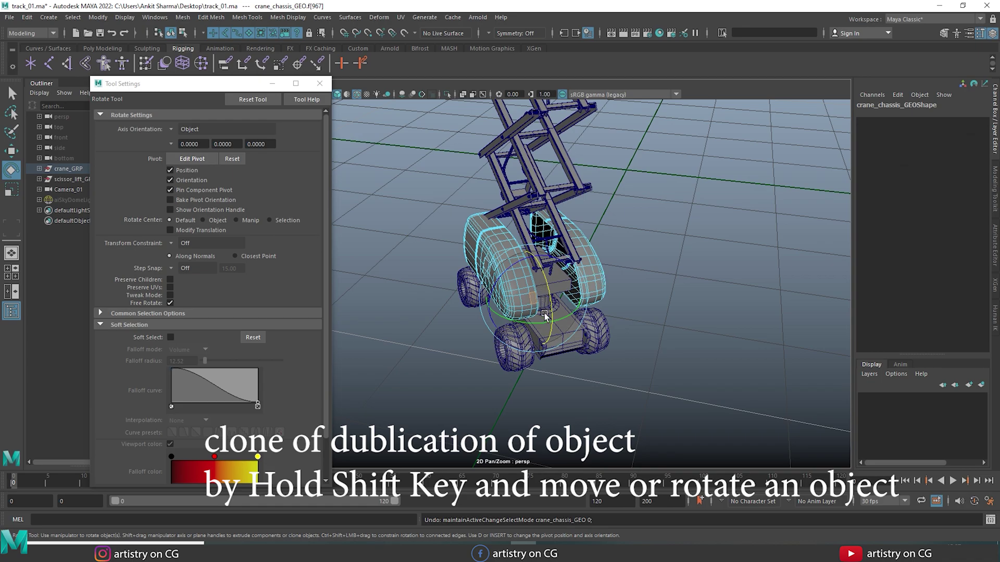
Step: Extrude and tilt a chassis face twice, slide it along X, then undo the move
{"action": "right_click_drag", "start_coordinate": [544, 315], "coordinate": [680, 365], "text": "alt"}
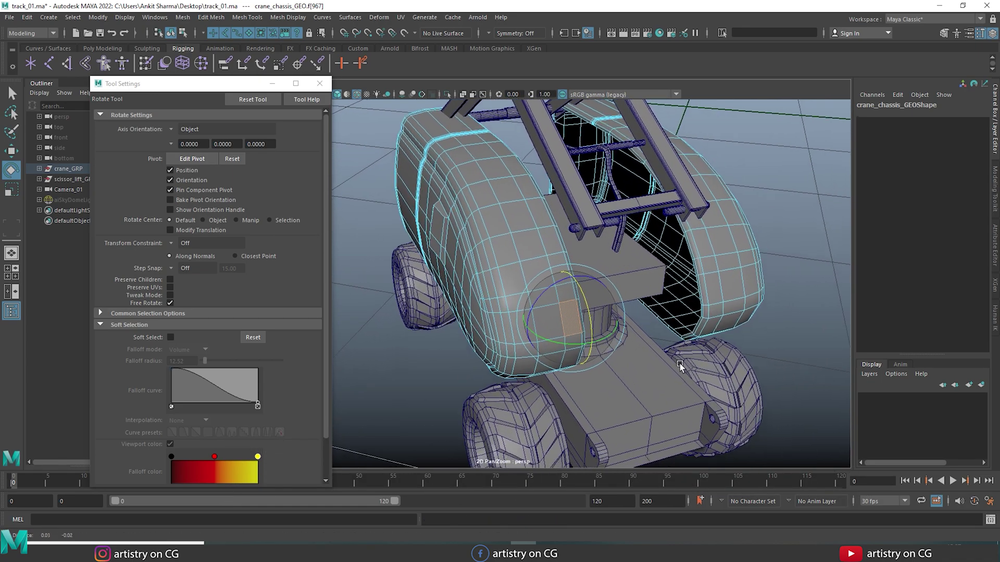
{"action": "middle_click_drag", "start_coordinate": [680, 364], "coordinate": [583, 300], "text": "alt"}
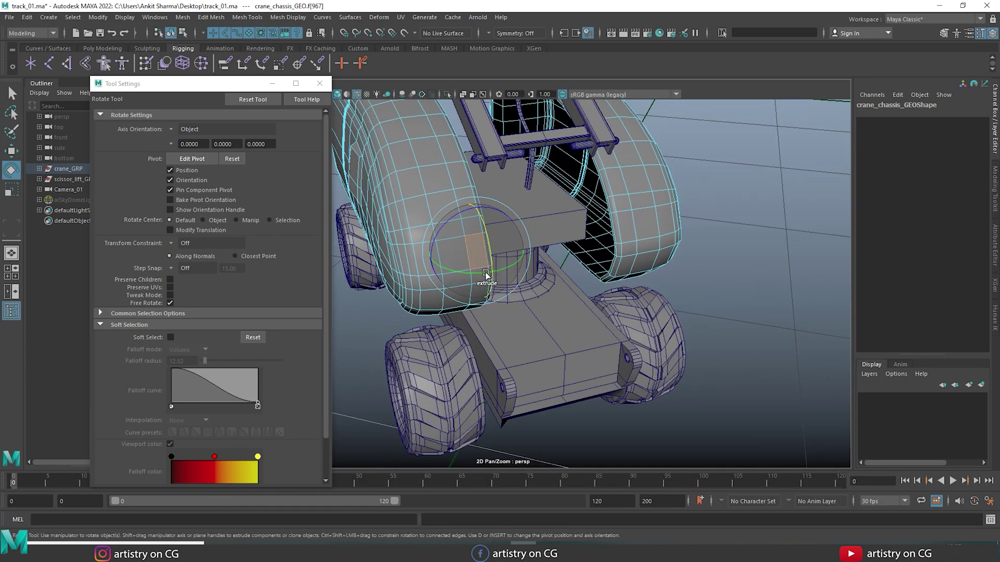
{"action": "left_click_drag", "start_coordinate": [486, 275], "coordinate": [514, 230], "text": "shift"}
{"action": "key", "text": "w"}
{"action": "left_click_drag", "start_coordinate": [600, 299], "coordinate": [467, 223], "text": "alt"}
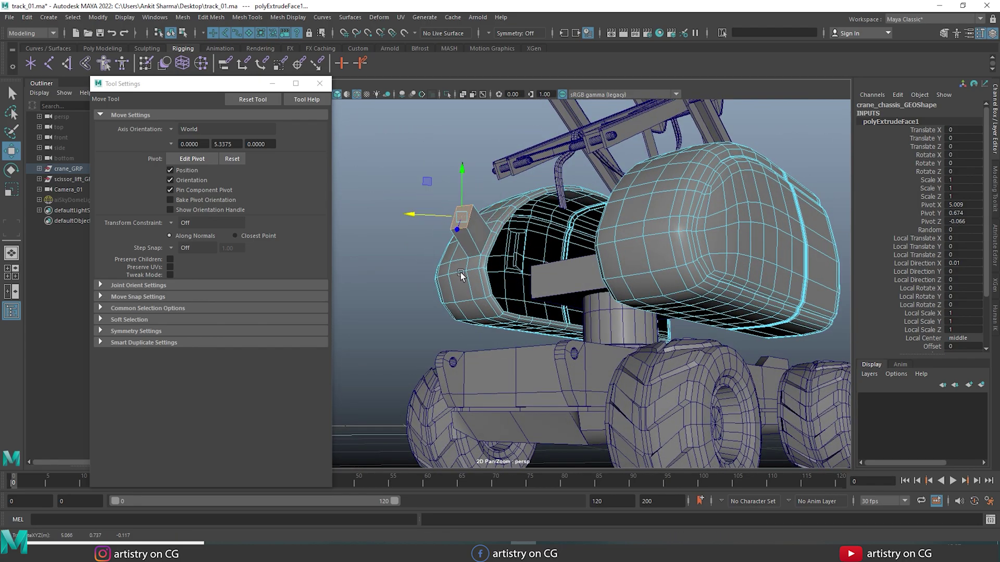
{"action": "left_click_drag", "start_coordinate": [461, 276], "coordinate": [484, 232], "text": "alt"}
{"action": "key", "text": "e"}
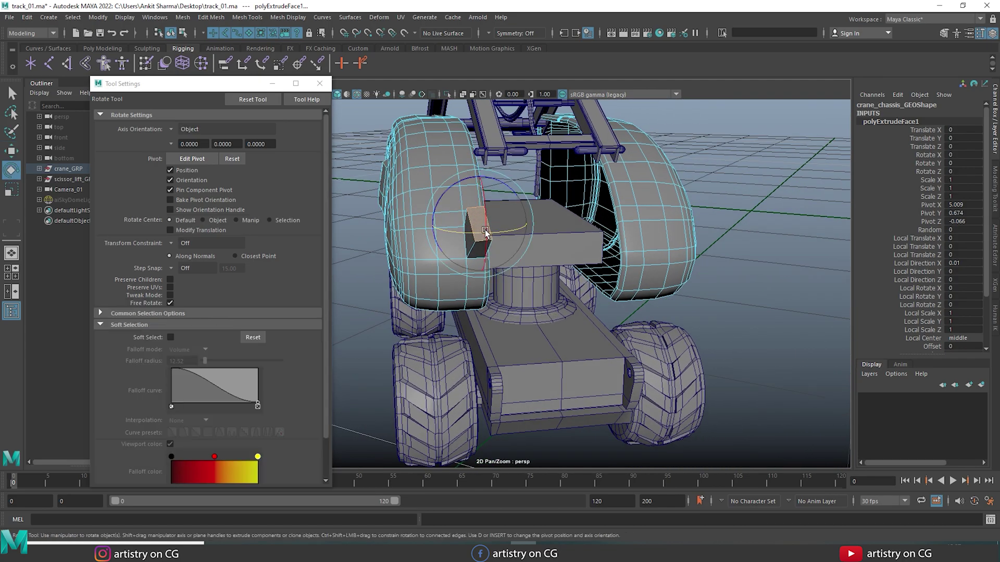
{"action": "left_click_drag", "start_coordinate": [495, 236], "coordinate": [432, 257], "text": "shift"}
{"action": "key", "text": "w"}
{"action": "left_click_drag", "start_coordinate": [443, 188], "coordinate": [417, 193]}
{"action": "left_click_drag", "start_coordinate": [455, 258], "coordinate": [579, 268], "text": "alt"}
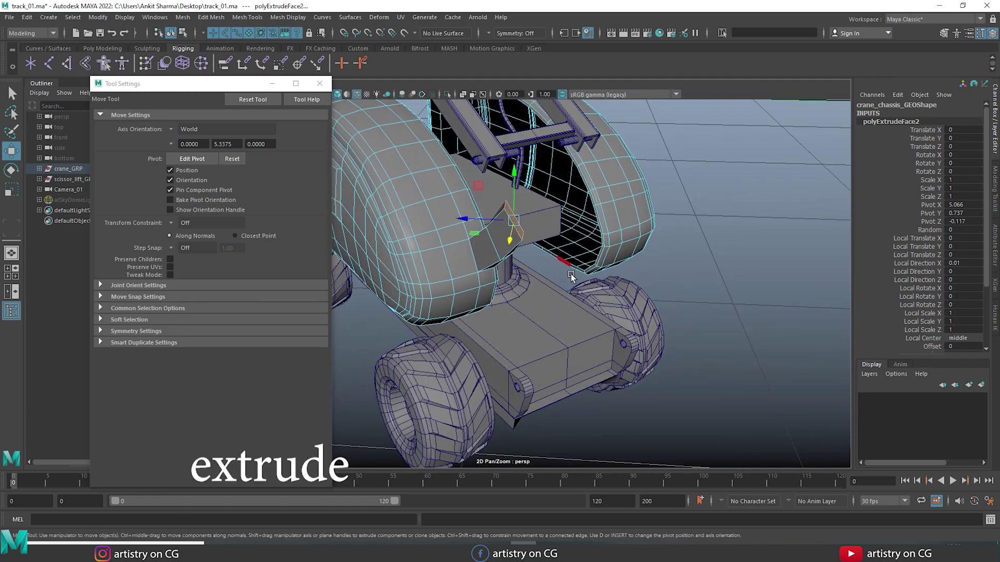
{"action": "key", "text": "ctrl+z"}
{"action": "key", "text": "ctrl+z"}
{"action": "key", "text": "ctrl+z"}
{"action": "key", "text": "ctrl+z"}
{"action": "key", "text": "ctrl+z"}
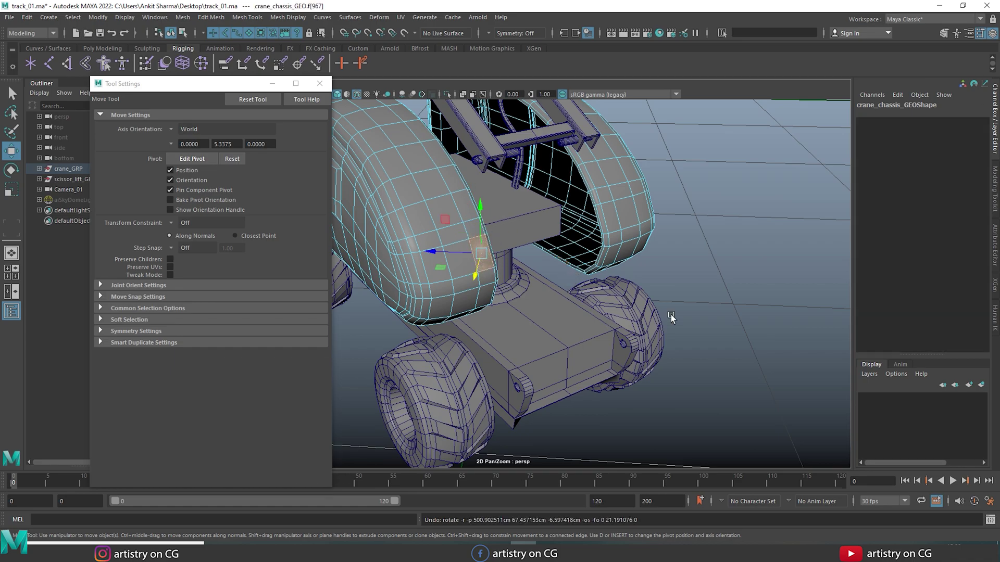
Step: Zoom out and tumble to show the full crane and raised scissor lift
{"action": "scroll", "coordinate": [670, 317], "scroll_direction": "down", "scroll_amount": 5}
{"action": "left_click_drag", "start_coordinate": [658, 297], "coordinate": [585, 234], "text": "alt"}
{"action": "right_click_drag", "start_coordinate": [585, 235], "coordinate": [657, 250]}
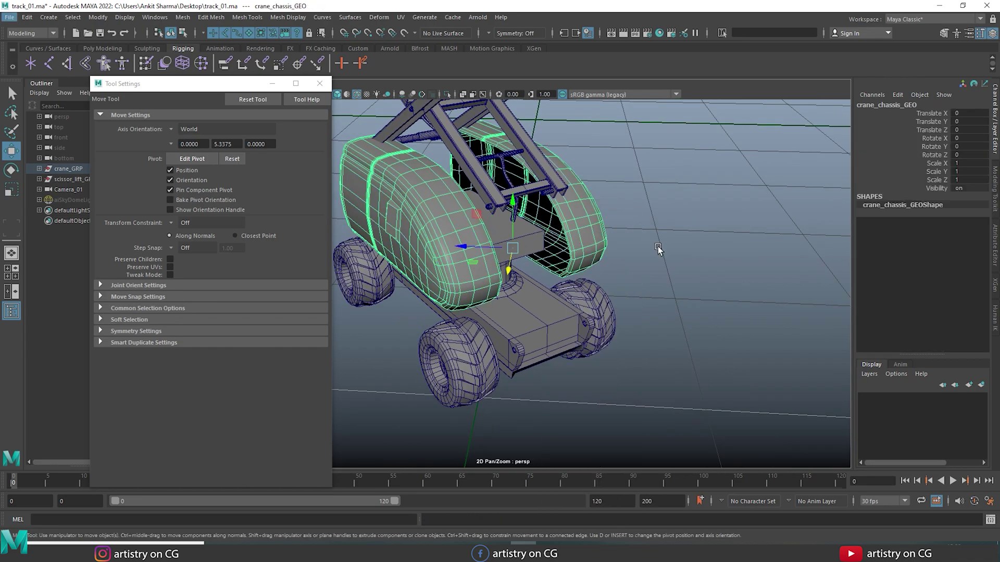
{"action": "left_click_drag", "start_coordinate": [658, 250], "coordinate": [614, 341], "text": "alt"}
{"action": "left_click_drag", "start_coordinate": [646, 286], "coordinate": [536, 289], "text": "alt"}
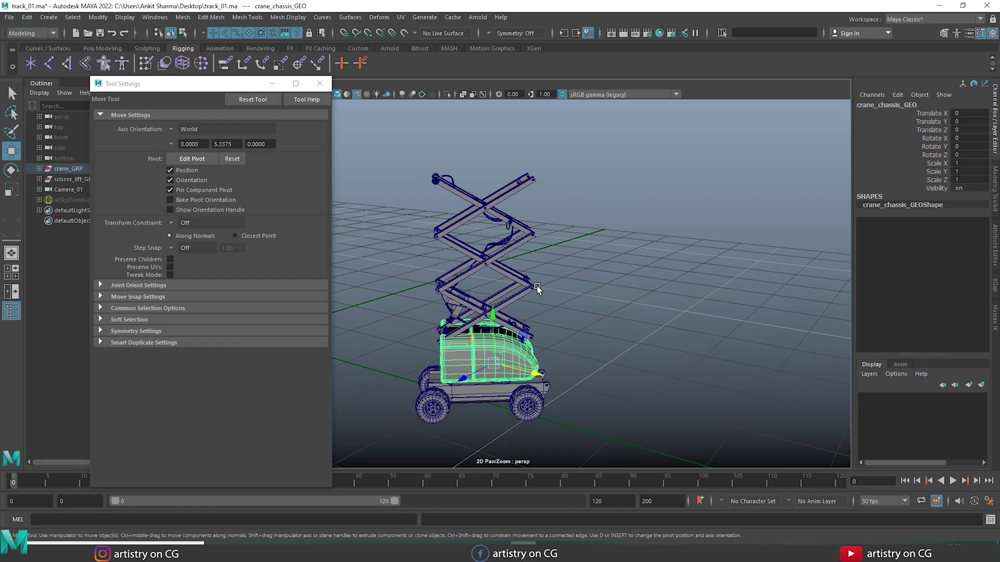
Step: Select and frame scissor_lift_scissor_C, then rotate it slightly about its centre
{"action": "left_click", "coordinate": [526, 282]}
{"action": "key", "text": "f"}
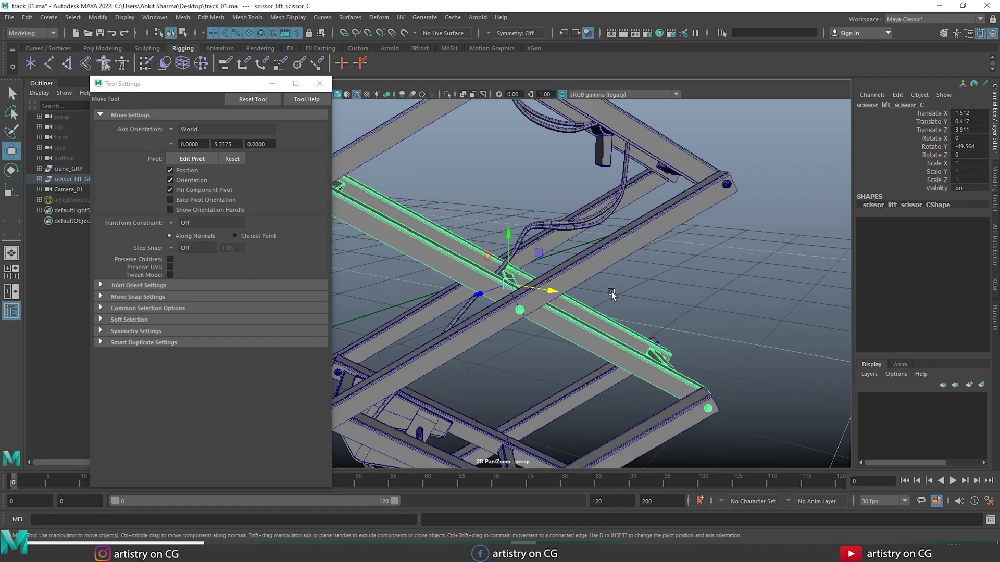
{"action": "left_click_drag", "start_coordinate": [724, 317], "coordinate": [687, 320], "text": "alt"}
{"action": "left_click_drag", "start_coordinate": [218, 86], "coordinate": [190, 79]}
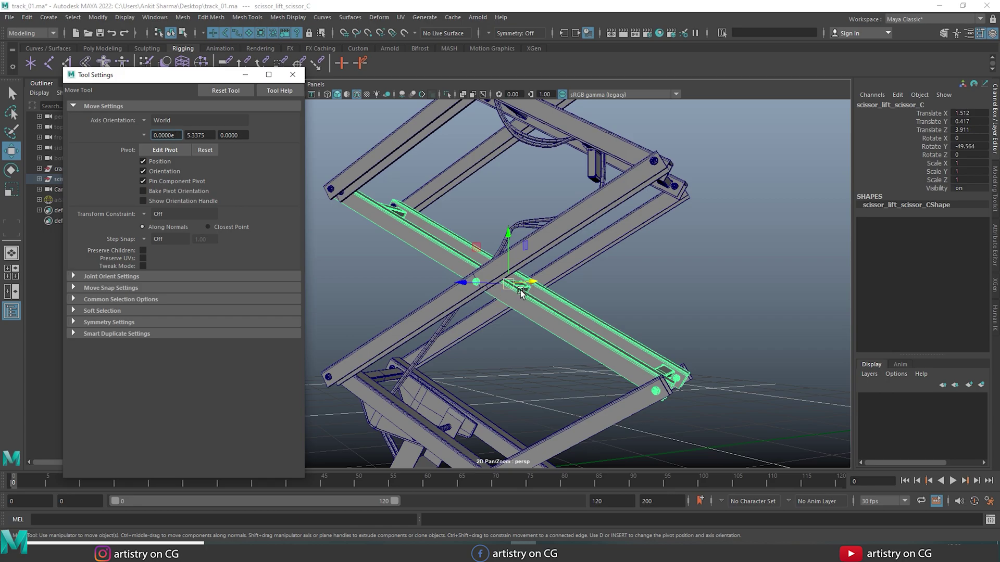
{"action": "key", "text": "e"}
{"action": "left_click_drag", "start_coordinate": [521, 290], "coordinate": [640, 318]}
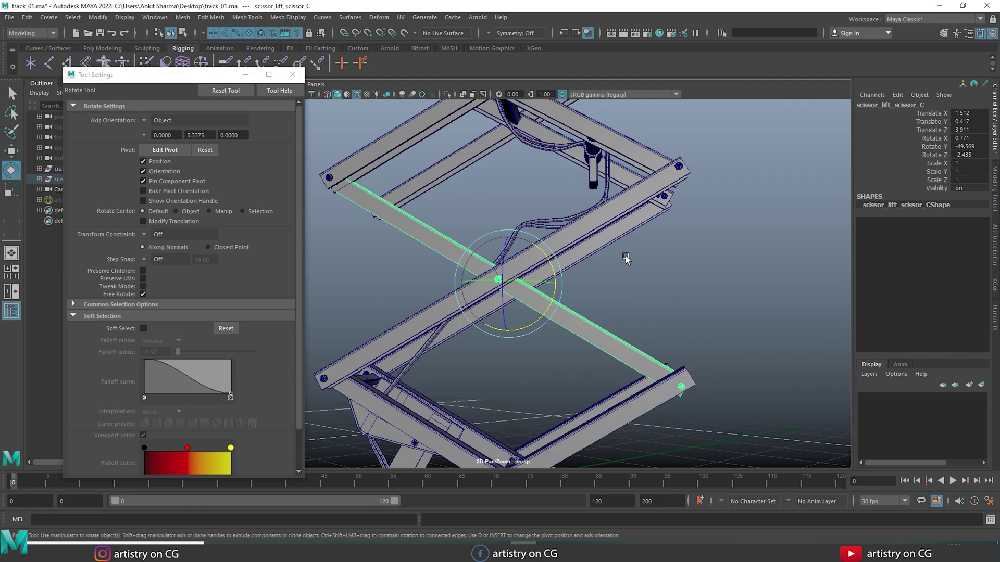
Step: Move the arm's pivot to its lower-right end with D and swing the arm around it
{"action": "key", "text": "d"}
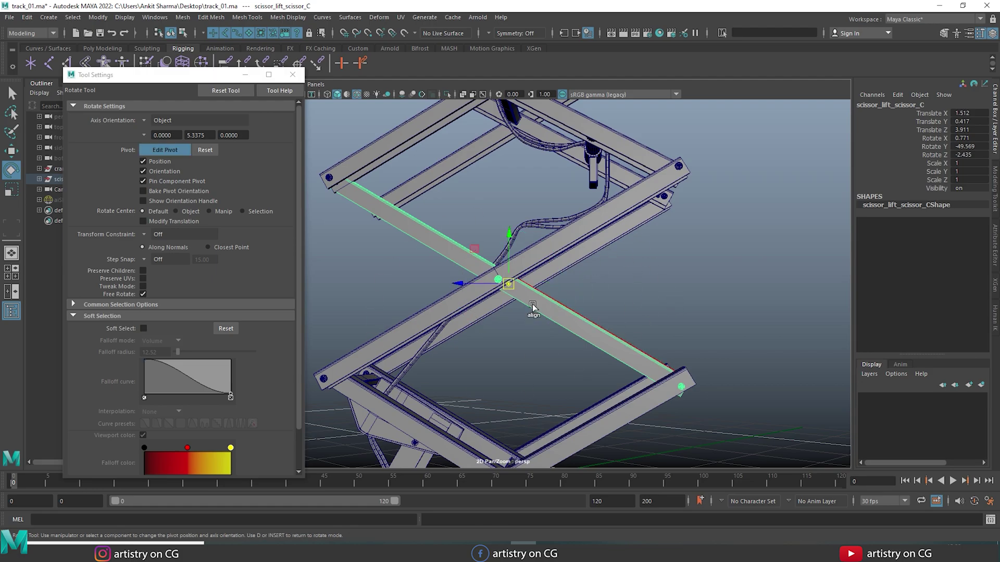
{"action": "left_click_drag", "start_coordinate": [515, 290], "coordinate": [692, 390]}
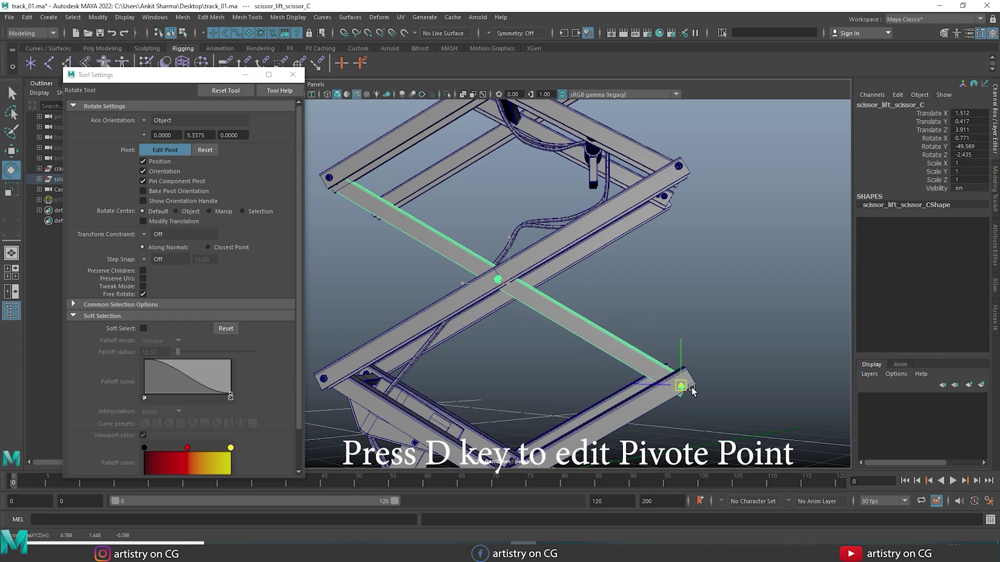
{"action": "key", "text": "d"}
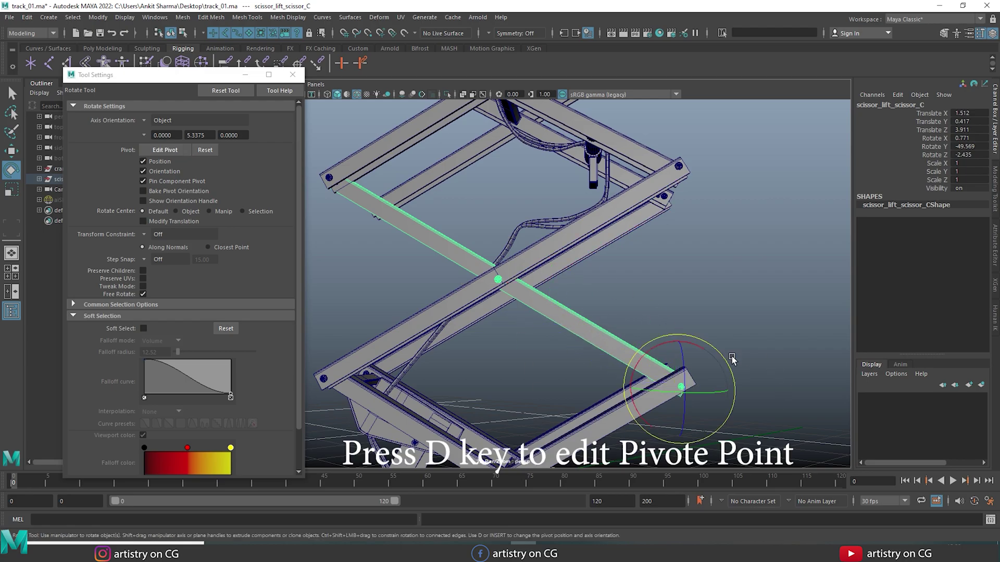
{"action": "key", "text": "d"}
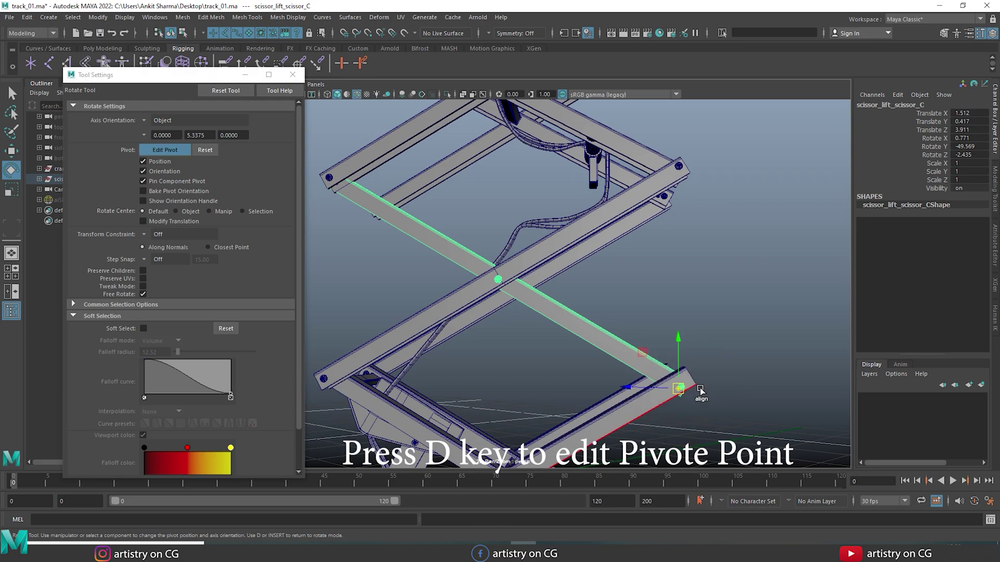
{"action": "key", "text": "d"}
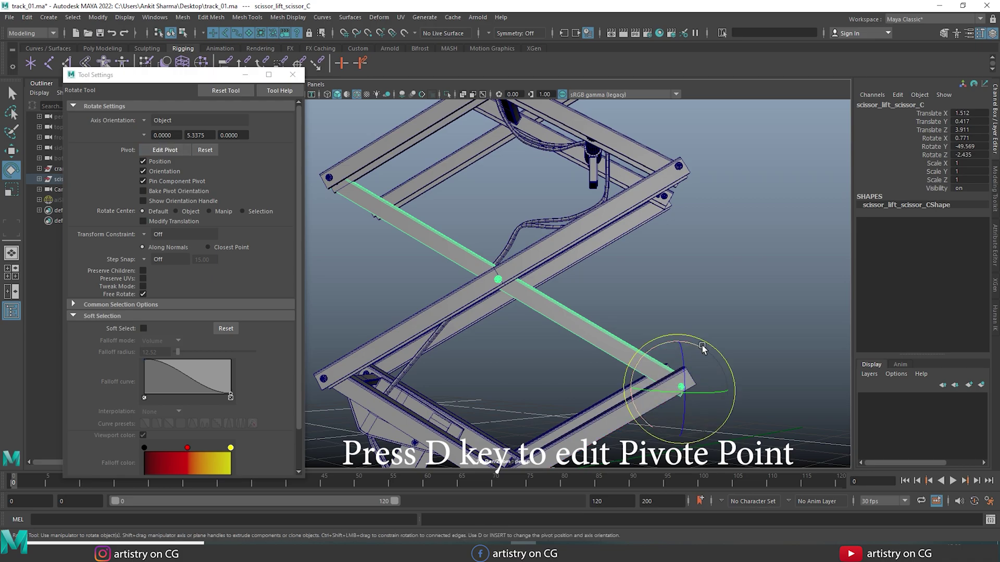
{"action": "left_click_drag", "start_coordinate": [704, 347], "coordinate": [660, 326]}
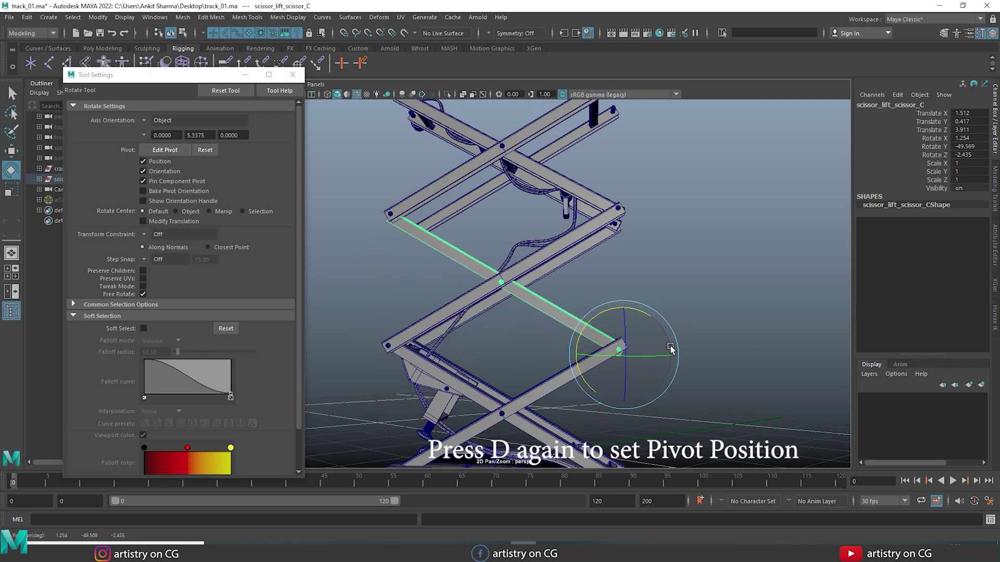
Step: Return the pivot to the centre crossing, rotate the arm, then move the pivot to the lower-left joint
{"action": "key", "text": "d"}
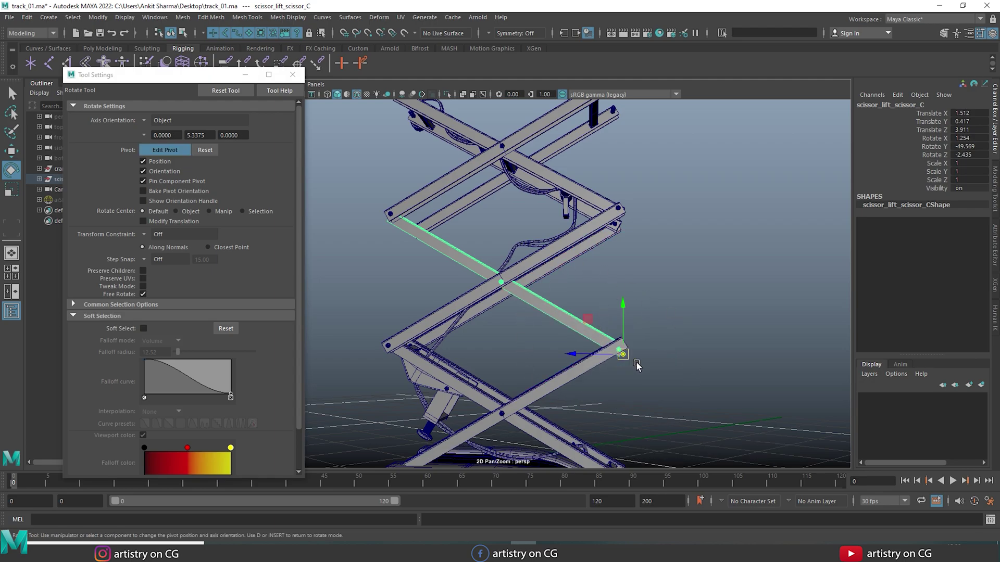
{"action": "left_click_drag", "start_coordinate": [611, 359], "coordinate": [509, 288]}
{"action": "key", "text": "d"}
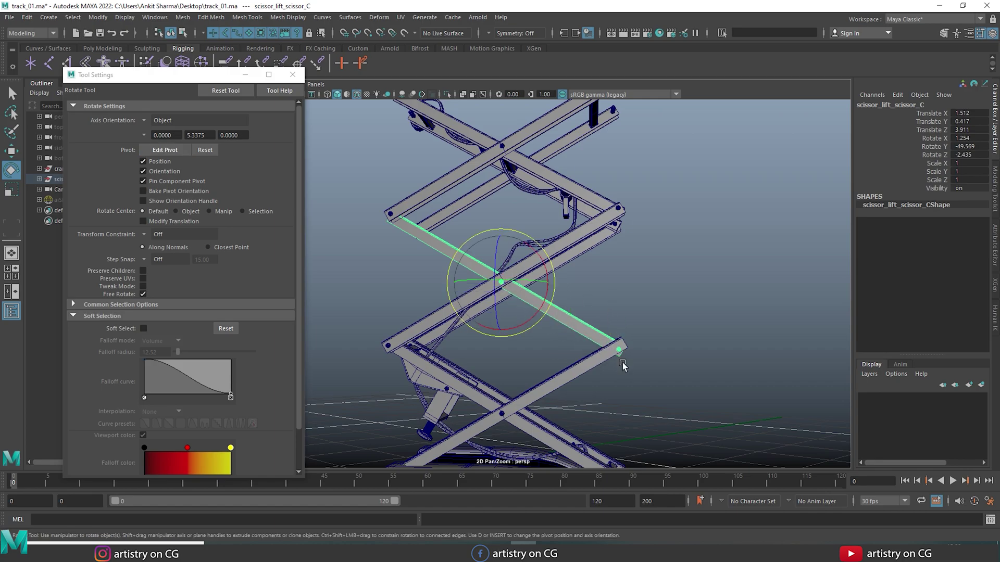
{"action": "left_click_drag", "start_coordinate": [542, 261], "coordinate": [518, 274]}
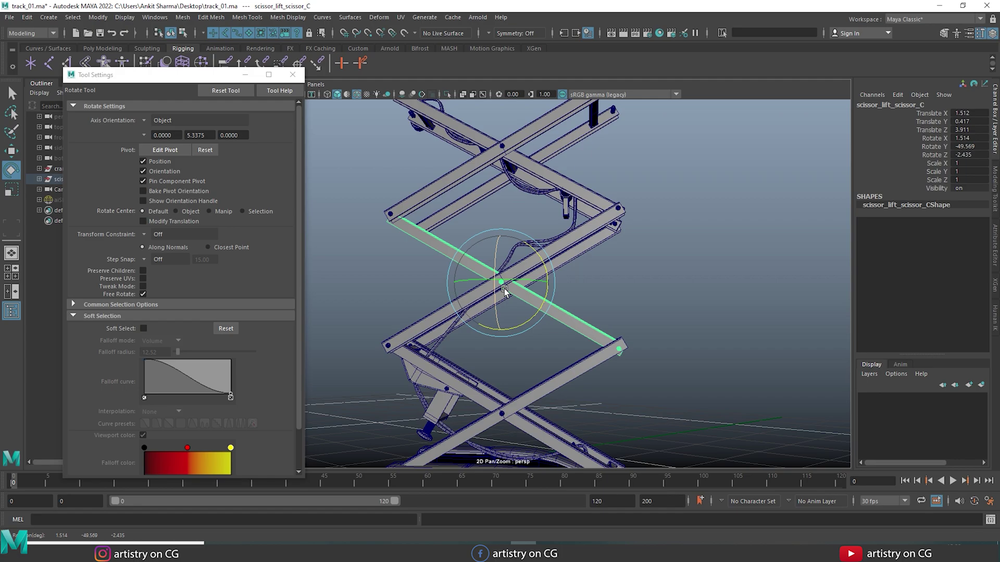
{"action": "key", "text": "Insert"}
{"action": "left_click_drag", "start_coordinate": [504, 290], "coordinate": [433, 295]}
{"action": "key", "text": "Insert"}
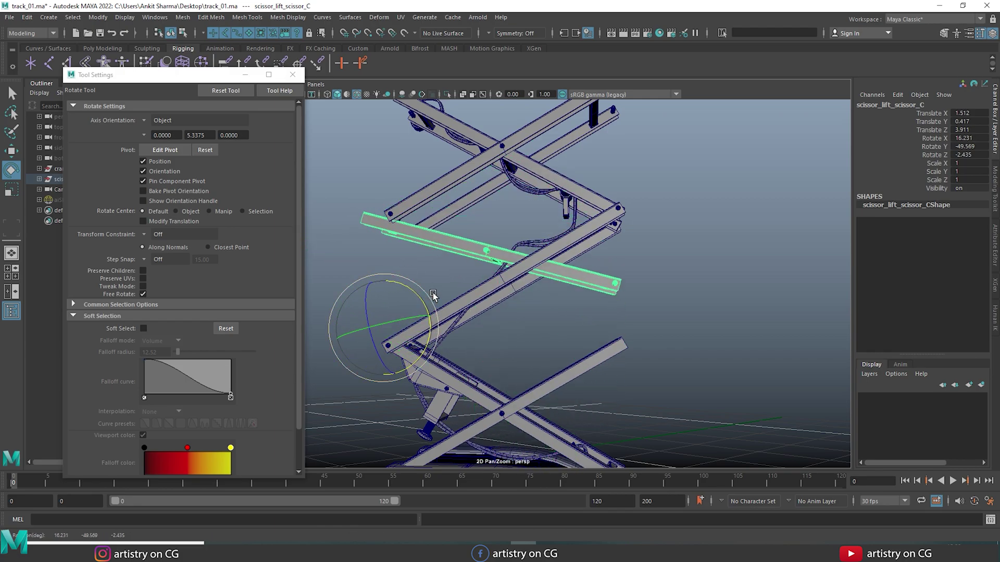
Step: Undo the arm's rotation and move its pivot to the central scissor joint
{"action": "key", "text": "ctrl+z"}
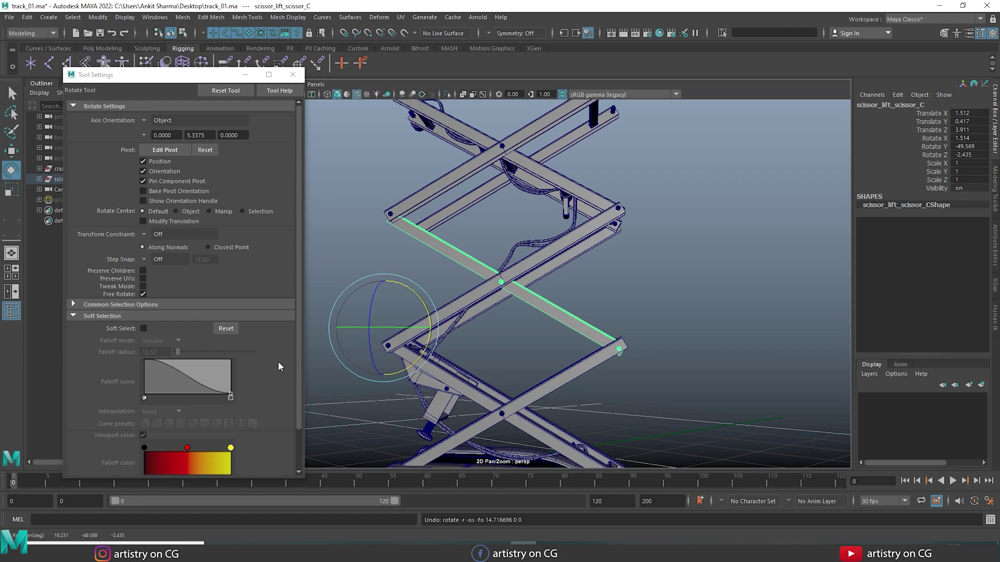
{"action": "left_click", "coordinate": [158, 151]}
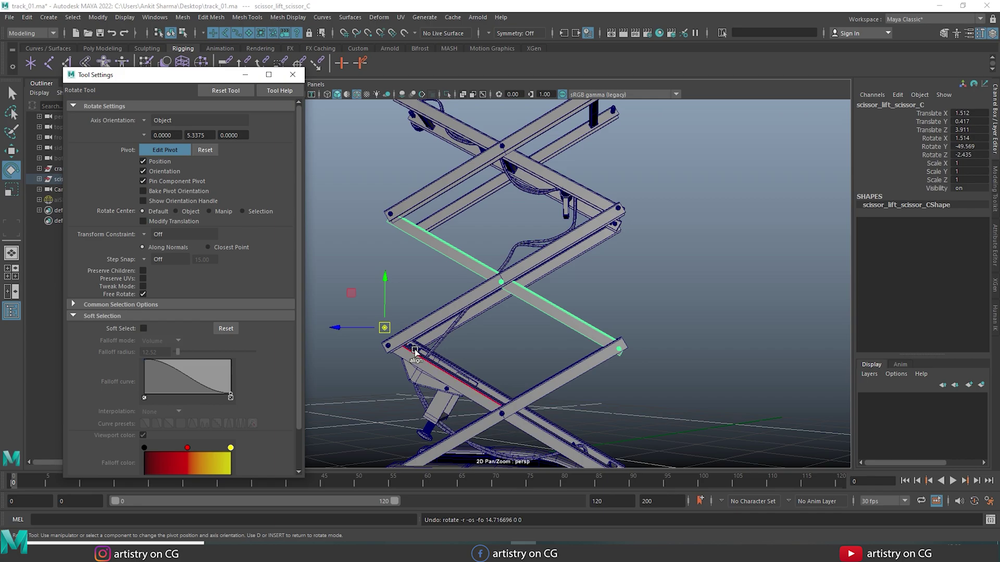
{"action": "left_click_drag", "start_coordinate": [416, 341], "coordinate": [513, 295]}
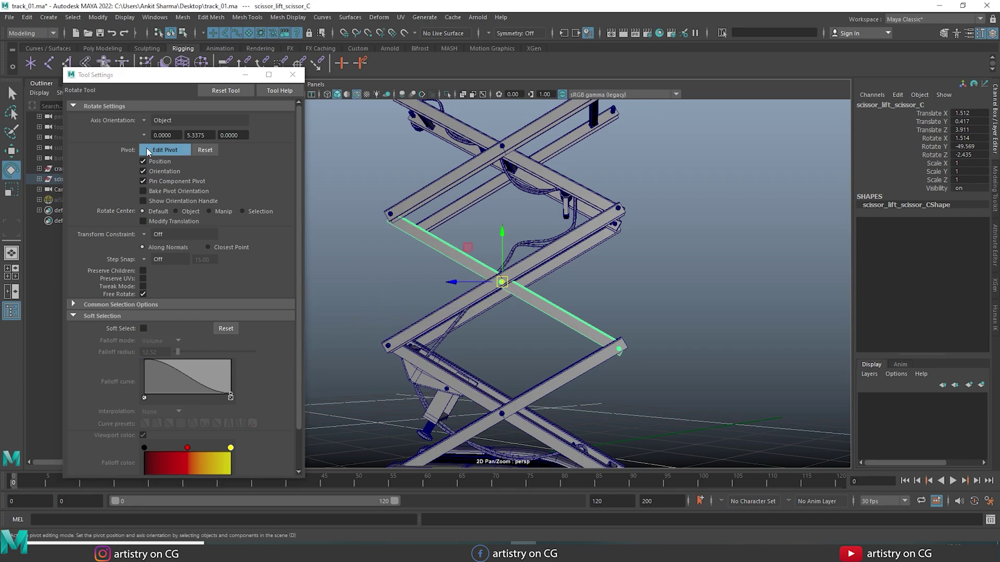
{"action": "left_click", "coordinate": [165, 150]}
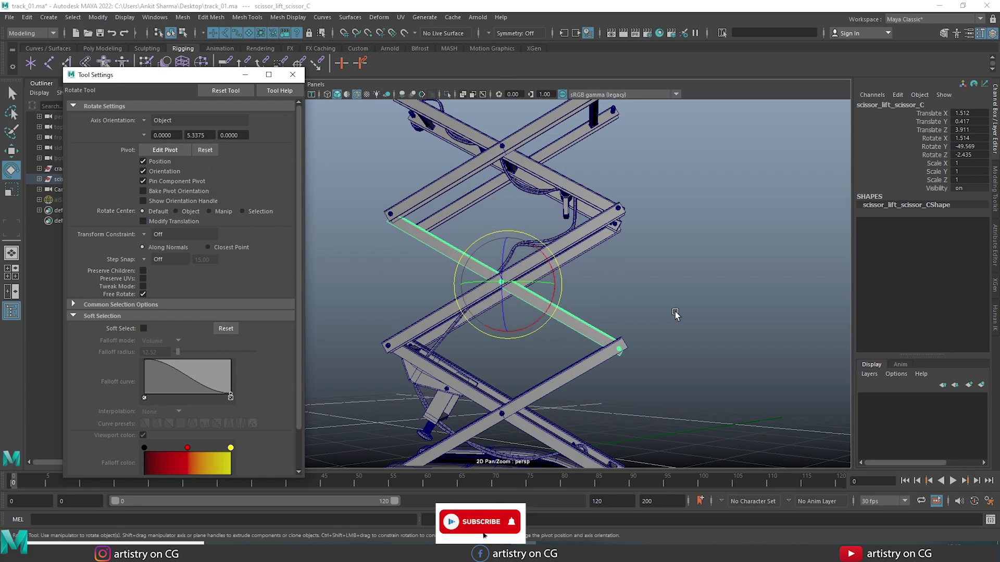
{"action": "left_click_drag", "start_coordinate": [510, 304], "coordinate": [631, 359], "text": "alt"}
{"action": "key", "text": "d"}
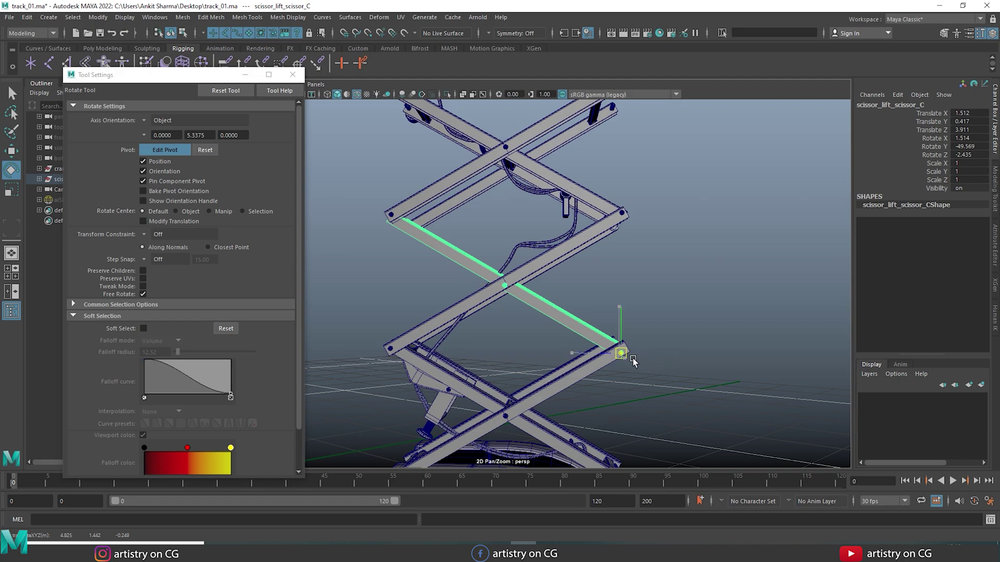
{"action": "key", "text": "ctrl+z"}
Step: Recentre the arm's pivot with Modify > Center Pivot
{"action": "left_click", "coordinate": [99, 19]}
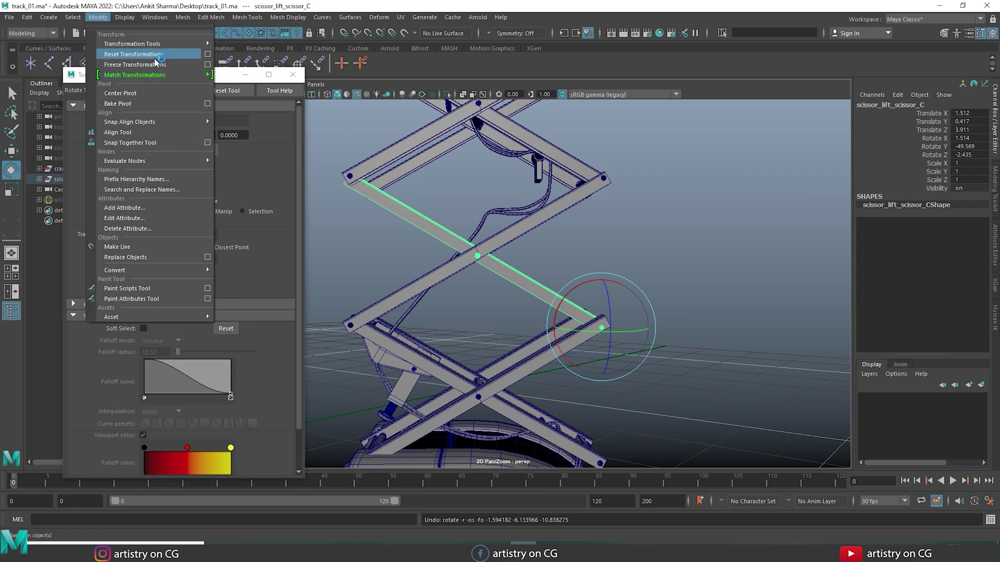
{"action": "left_click", "coordinate": [138, 93]}
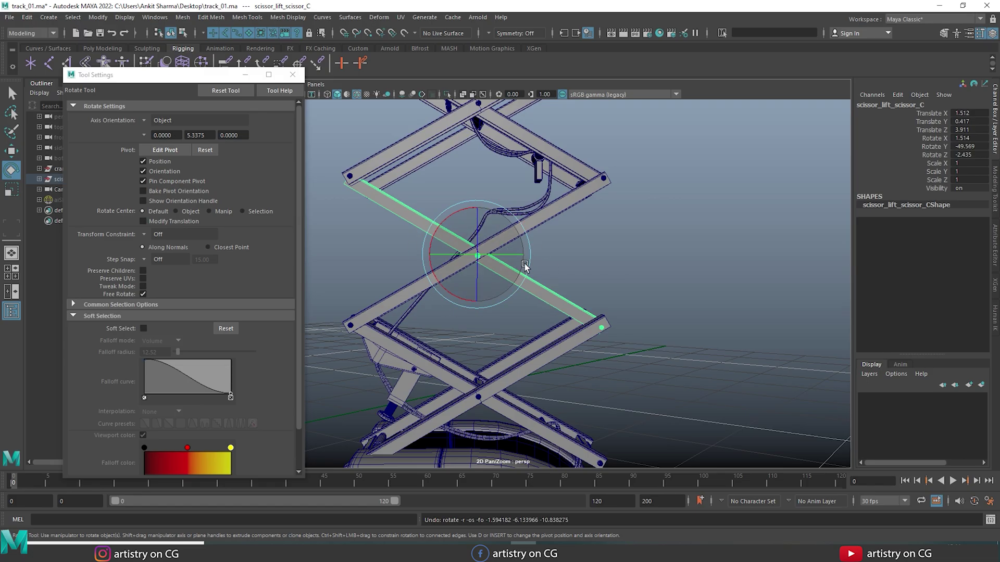
{"action": "left_click_drag", "start_coordinate": [471, 262], "coordinate": [570, 322], "text": "alt"}
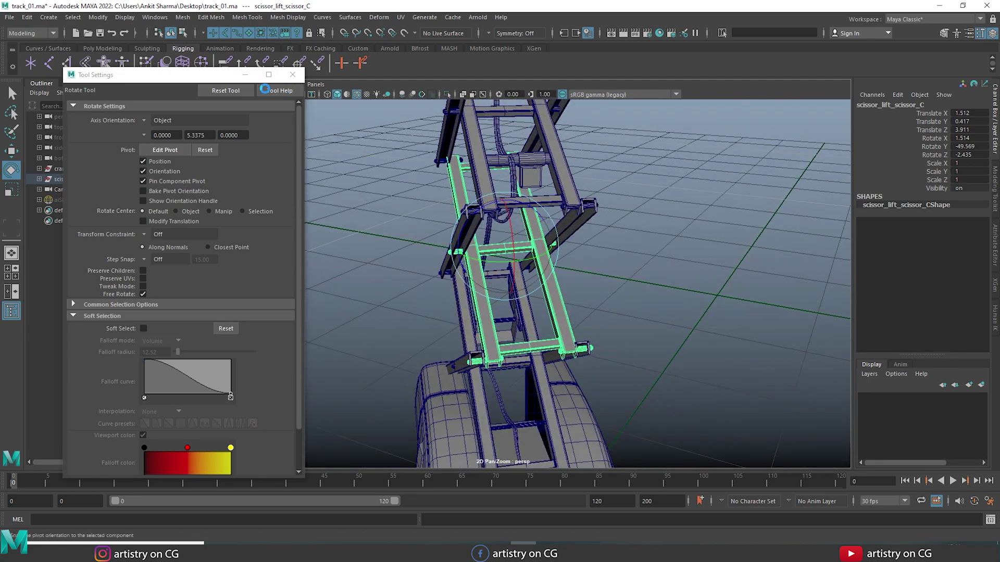
Step: Move the upper arm's pivot onto the bar end, aligning its axis to the lower bar's edge
{"action": "left_click", "coordinate": [246, 79]}
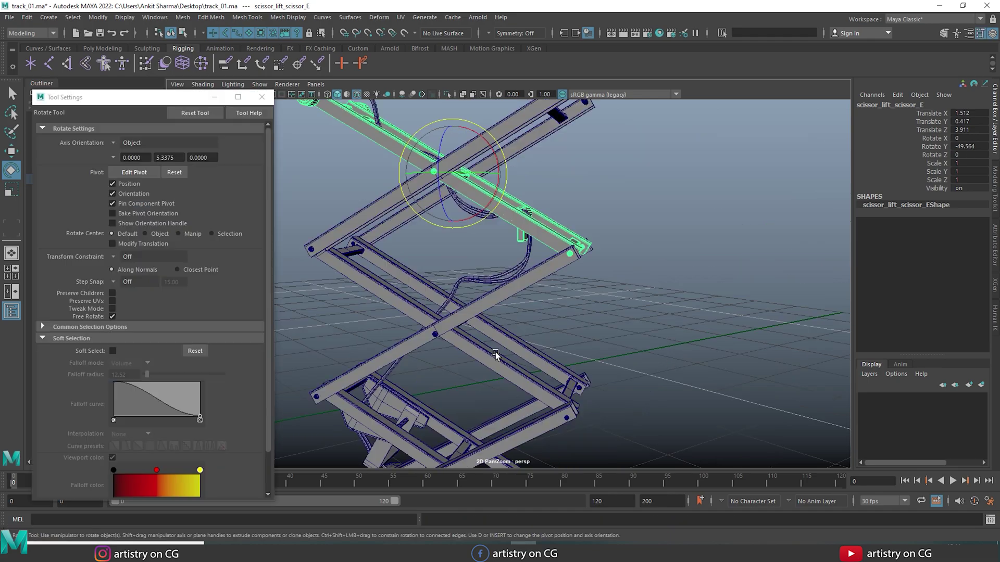
{"action": "key", "text": "d"}
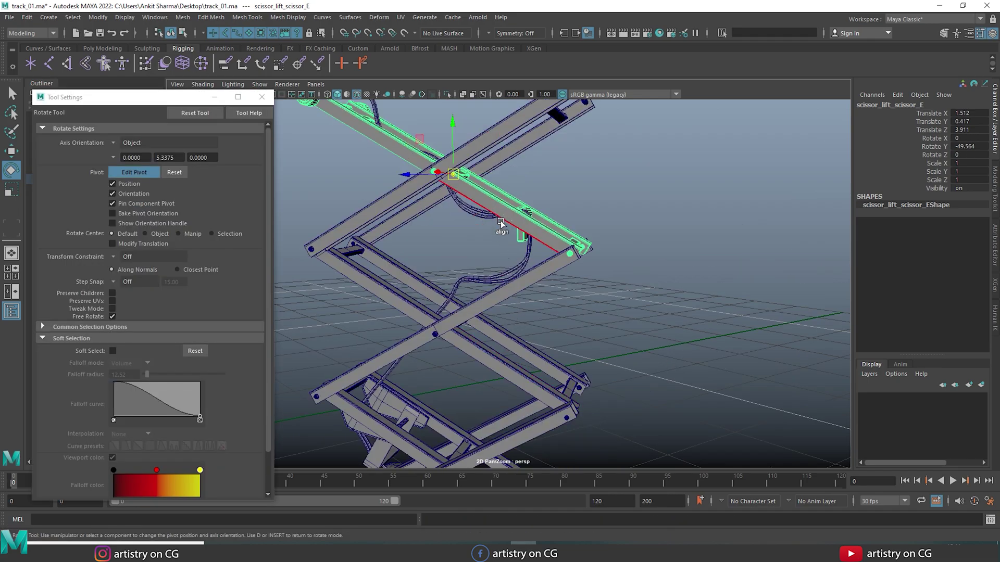
{"action": "left_click_drag", "start_coordinate": [461, 179], "coordinate": [583, 260]}
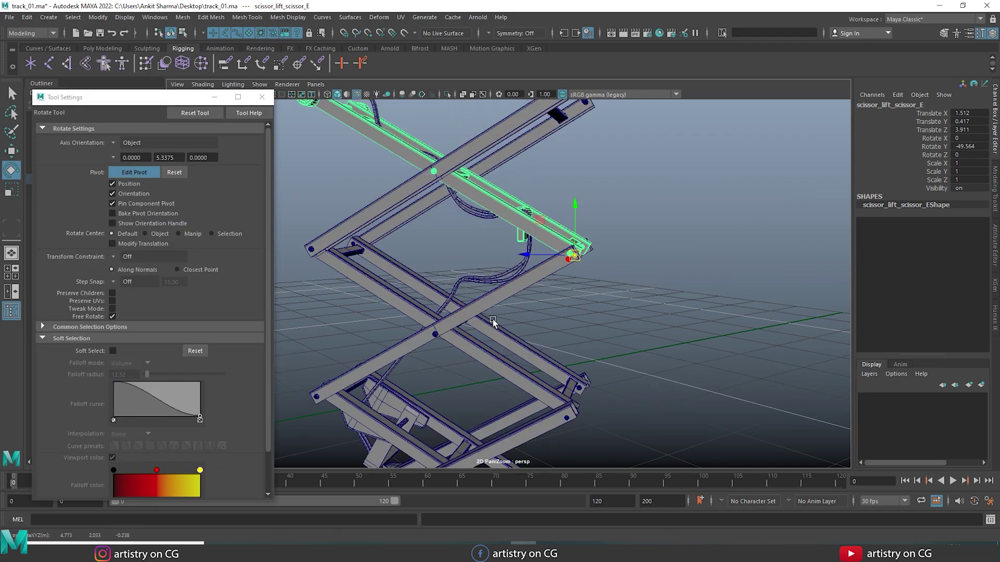
{"action": "left_click", "coordinate": [472, 348]}
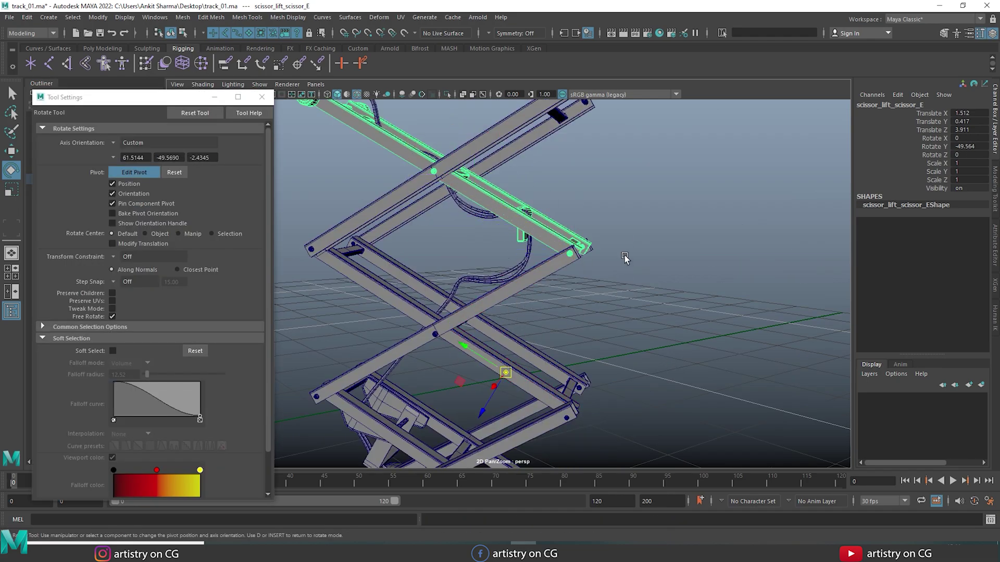
{"action": "left_click_drag", "start_coordinate": [497, 215], "coordinate": [583, 262]}
{"action": "key", "text": "d"}
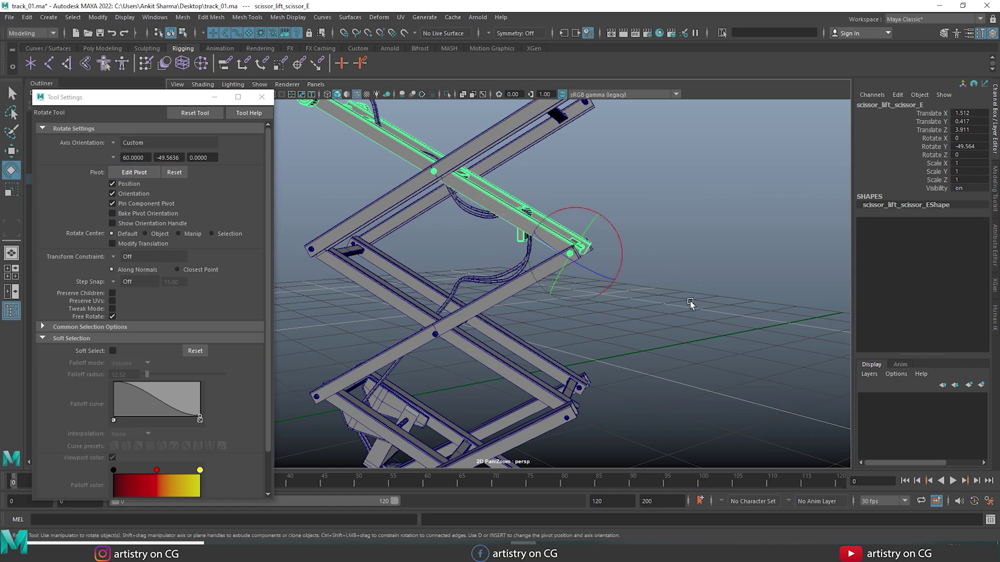
Step: Select scissor_C then scissor_E and apply Match Transformations > Match Pivots
{"action": "left_click", "coordinate": [483, 360]}
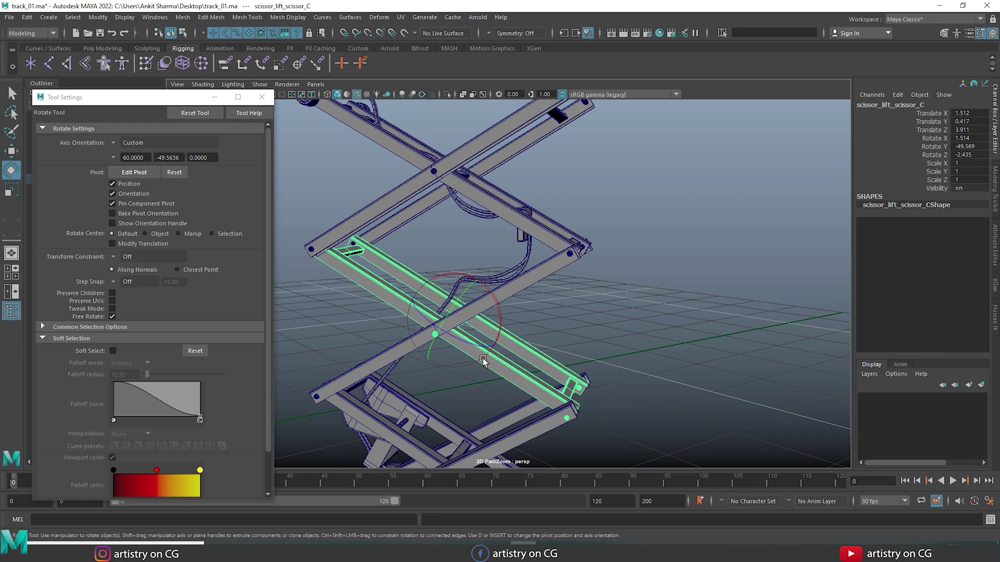
{"action": "left_click", "coordinate": [543, 245]}
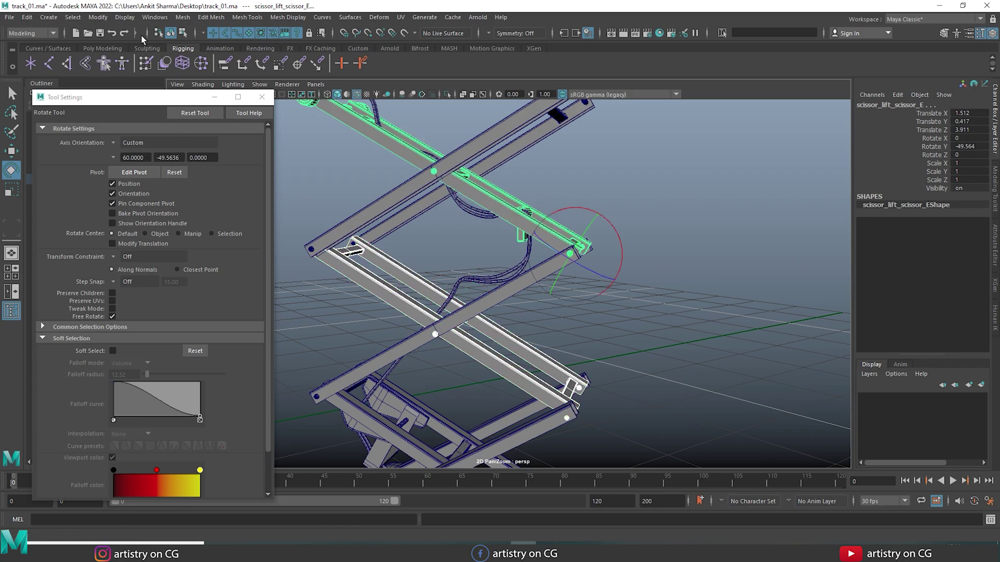
{"action": "left_click", "coordinate": [98, 17]}
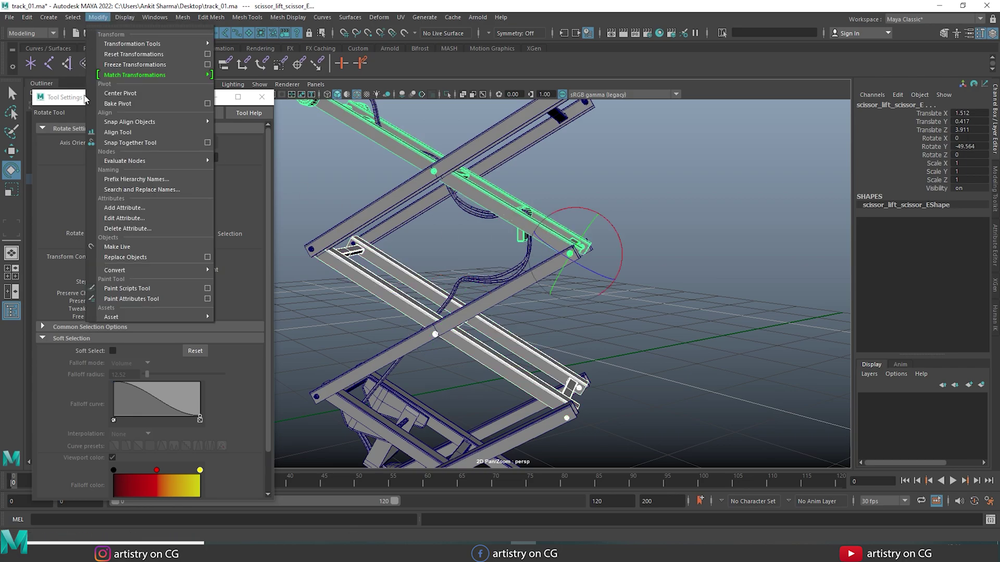
{"action": "mouse_move", "coordinate": [177, 77]}
{"action": "left_click", "coordinate": [267, 123]}
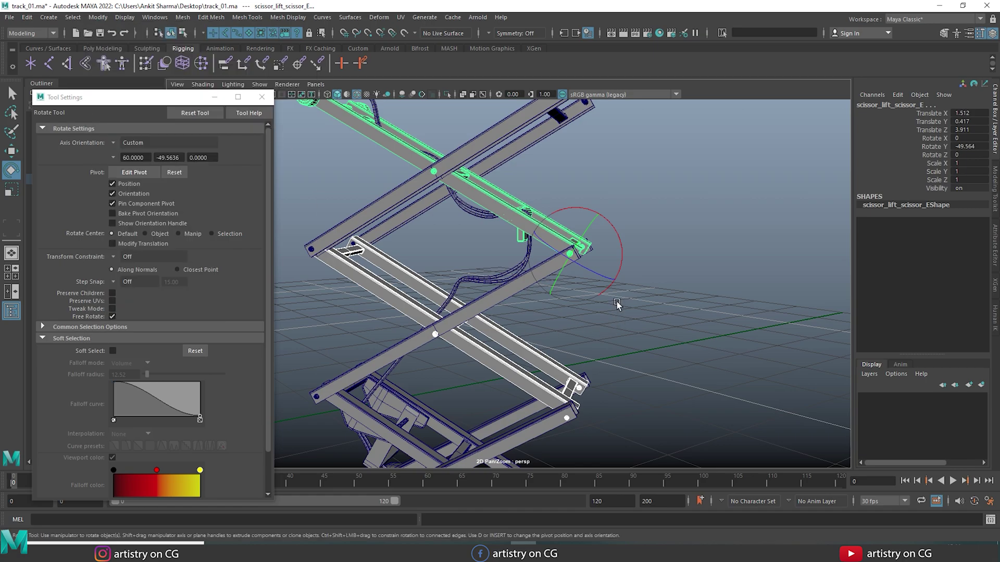
{"action": "scroll", "coordinate": [597, 275], "scroll_direction": "down", "scroll_amount": 5}
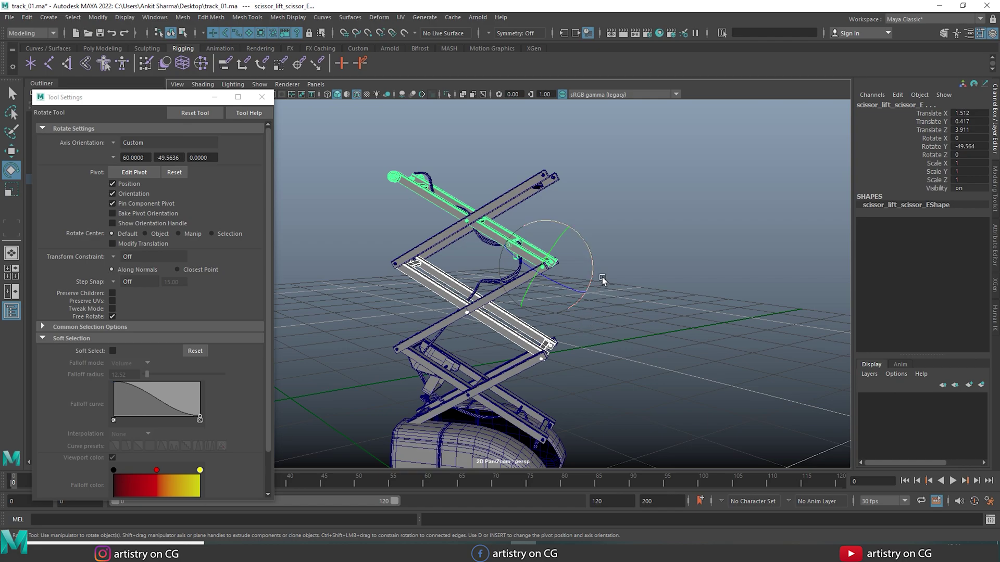
Step: Test-rotate the arm upright around X, reset Rotate X to 0, and deselect
{"action": "mouse_move", "coordinate": [595, 245]}
{"action": "left_mouse_down"}
{"action": "mouse_move", "coordinate": [609, 293]}
{"action": "mouse_move", "coordinate": [576, 225]}
{"action": "mouse_move", "coordinate": [577, 274]}
{"action": "mouse_move", "coordinate": [613, 282]}
{"action": "mouse_move", "coordinate": [573, 223]}
{"action": "mouse_move", "coordinate": [601, 268]}
{"action": "mouse_move", "coordinate": [592, 250]}
{"action": "left_mouse_up"}
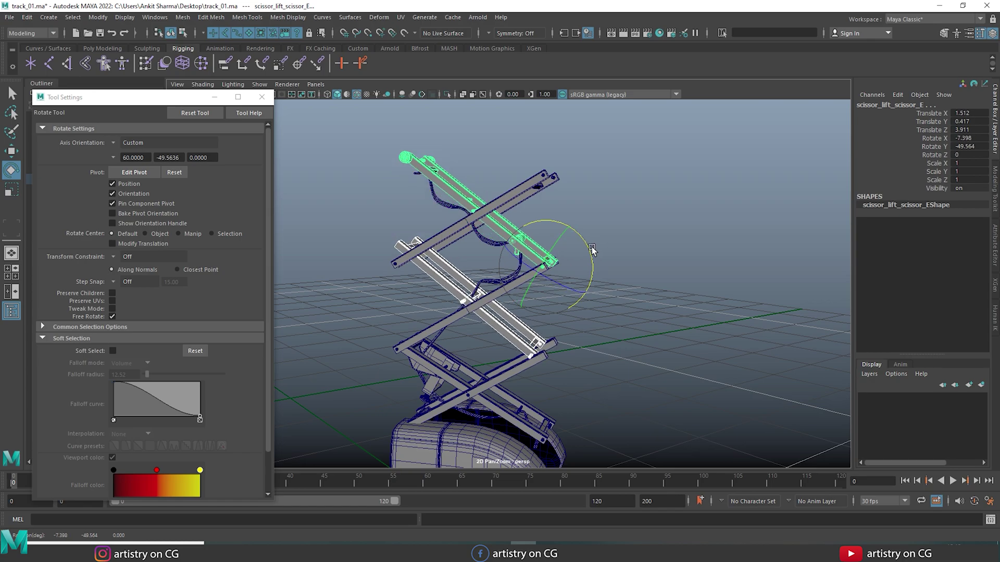
{"action": "key", "text": "ctrl+z"}
{"action": "left_click_drag", "start_coordinate": [536, 230], "coordinate": [632, 329], "text": "alt"}
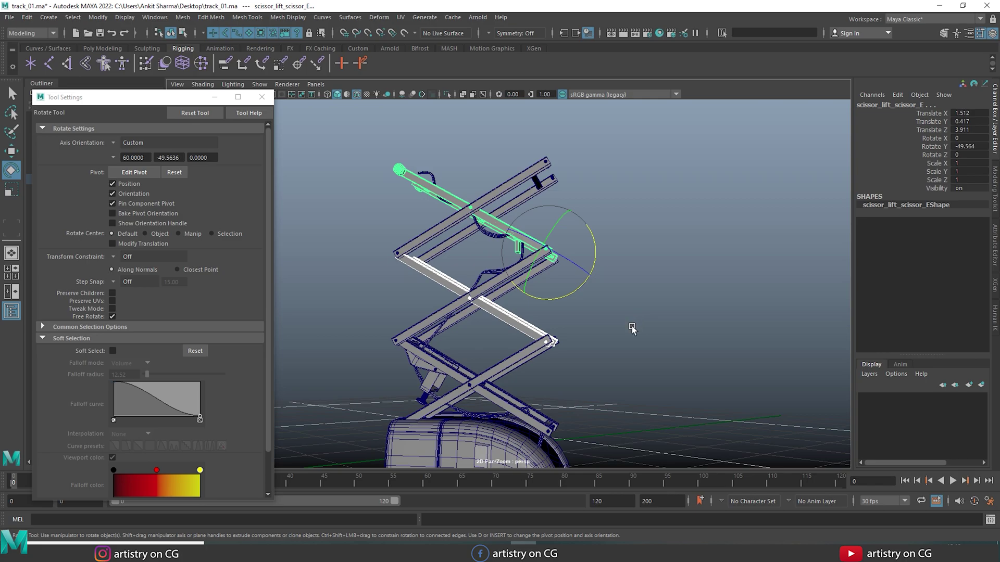
{"action": "left_click", "coordinate": [581, 327]}
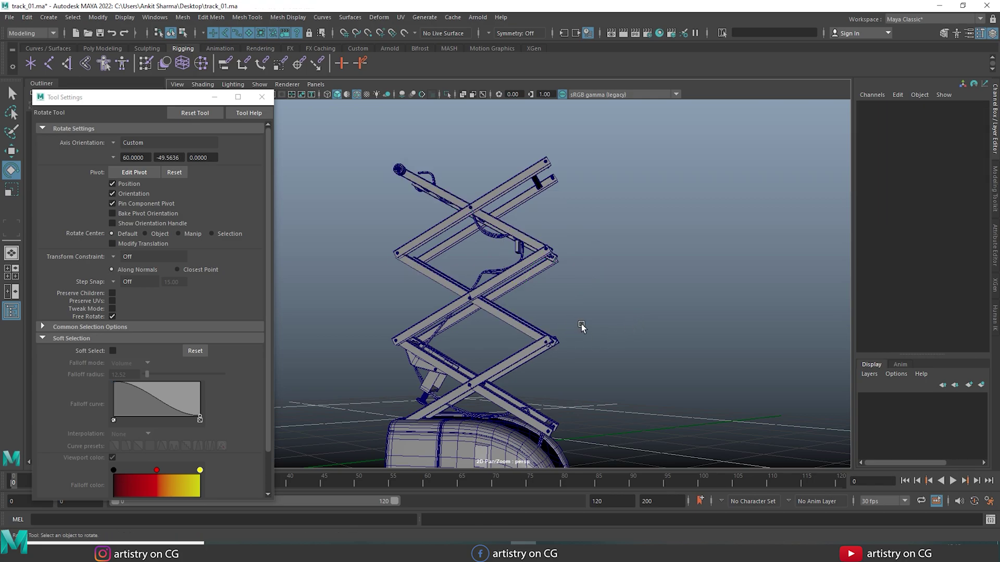
Step: Select scissor_lift_scissor_C, centre its pivot via Modify > Center Pivot, and inspect it with D
{"action": "left_click", "coordinate": [517, 323]}
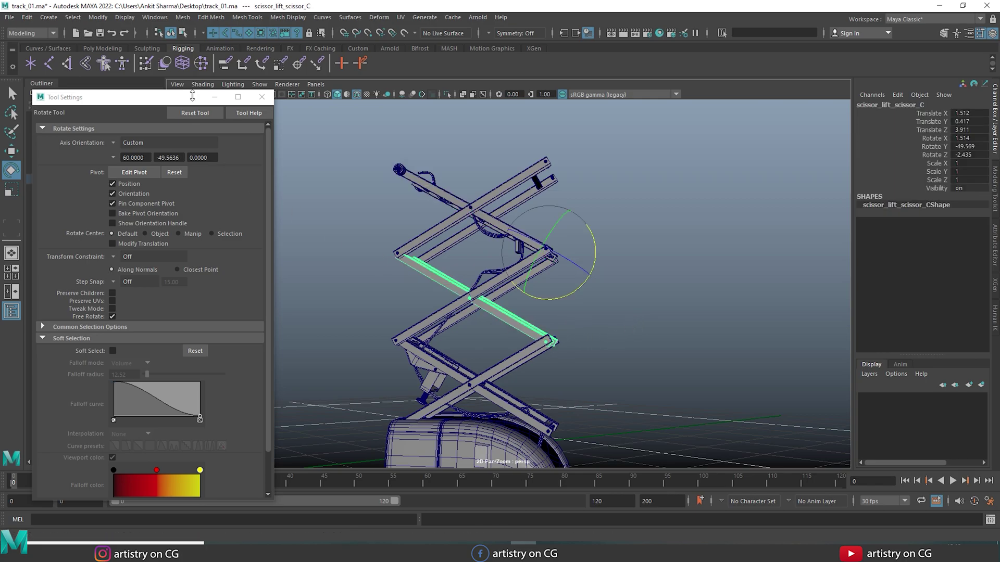
{"action": "left_click", "coordinate": [98, 17]}
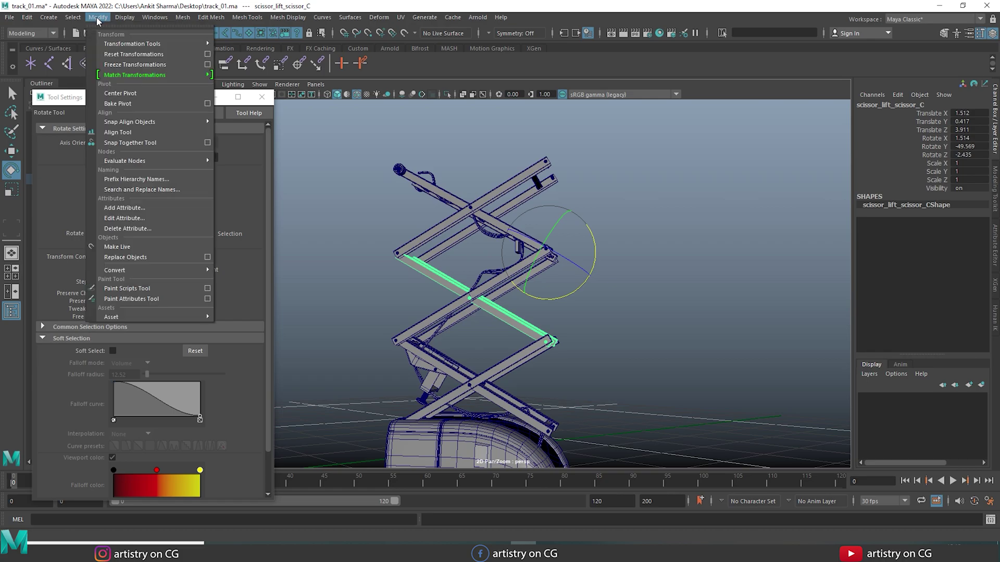
{"action": "left_click", "coordinate": [125, 95]}
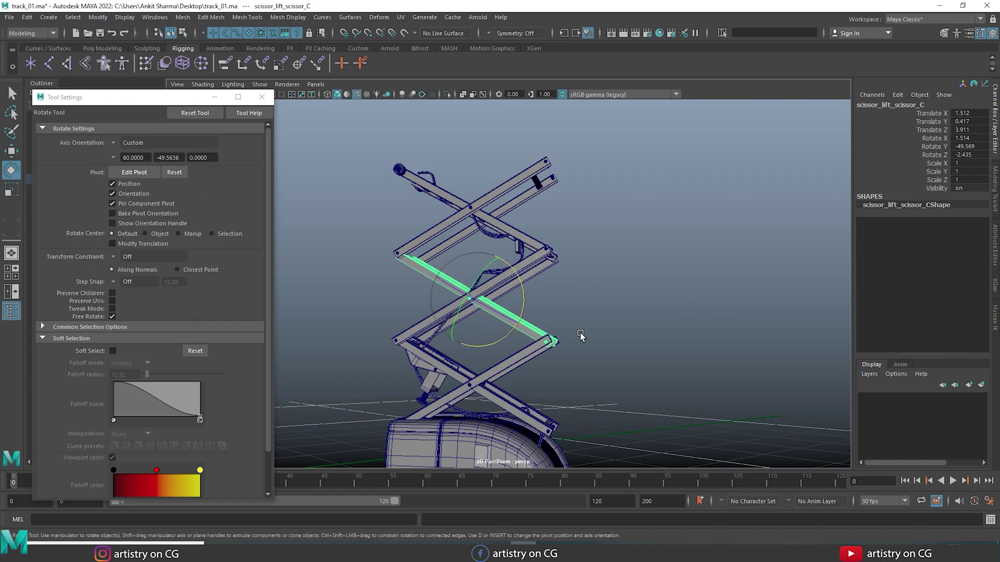
{"action": "left_click_drag", "start_coordinate": [580, 338], "coordinate": [595, 339], "text": "alt"}
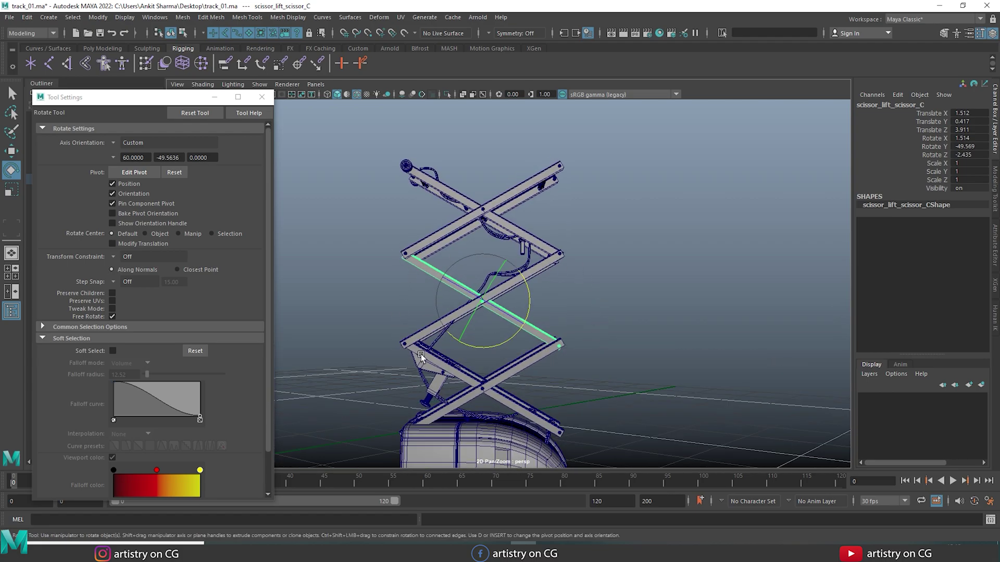
{"action": "key", "text": "d"}
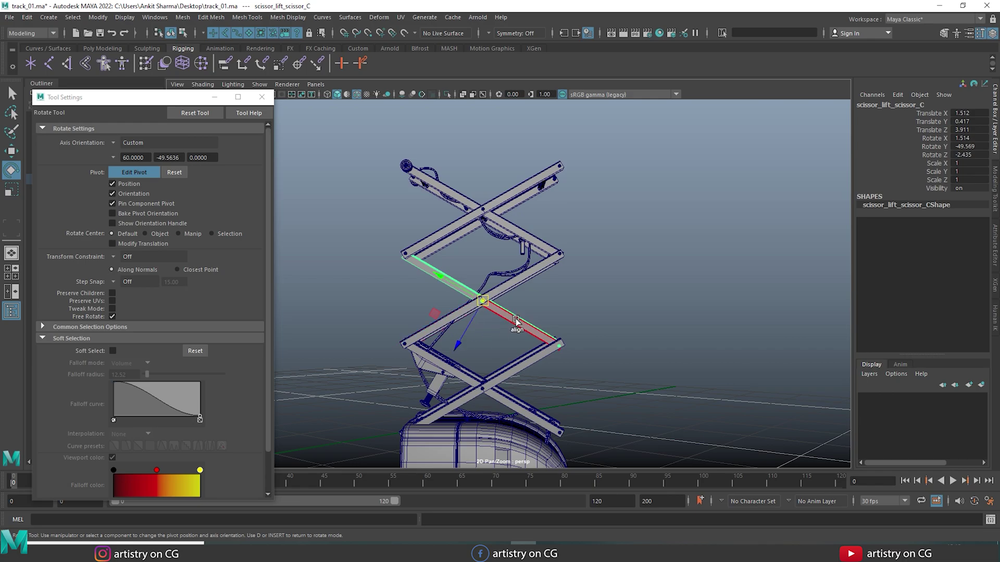
{"action": "right_click_drag", "start_coordinate": [534, 331], "coordinate": [669, 339], "text": "alt"}
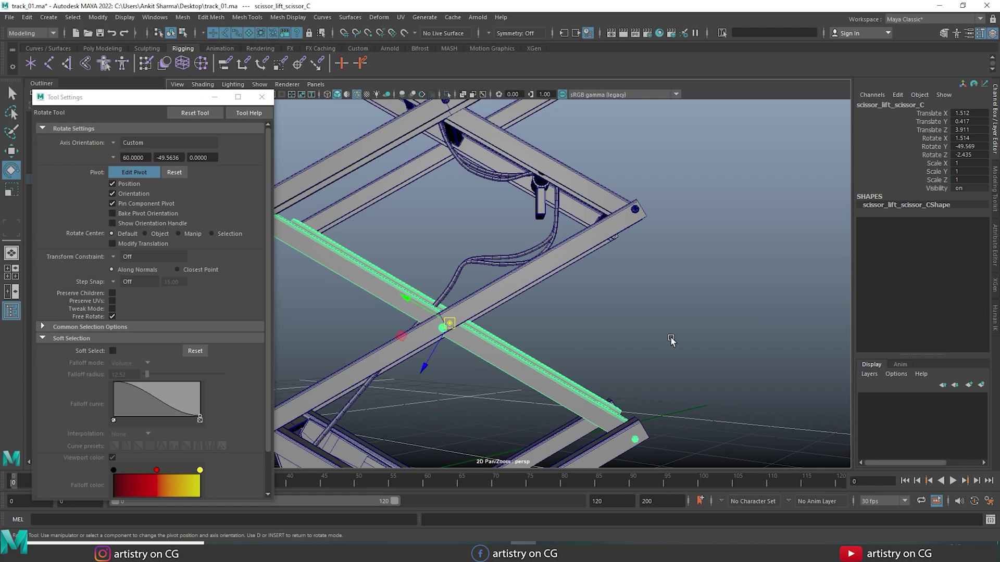
{"action": "key", "text": "d"}
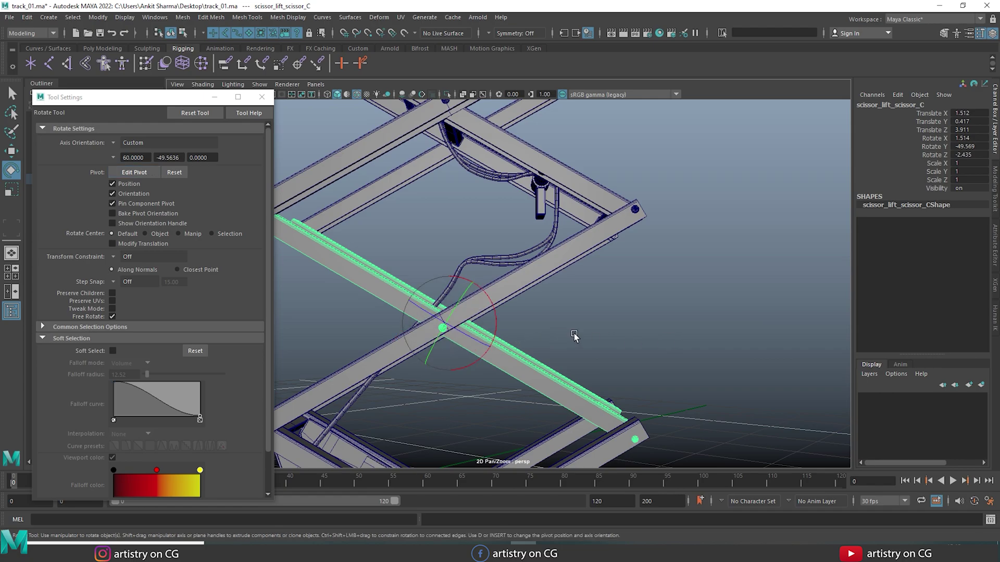
{"action": "left_click_drag", "start_coordinate": [574, 336], "coordinate": [478, 318], "text": "alt"}
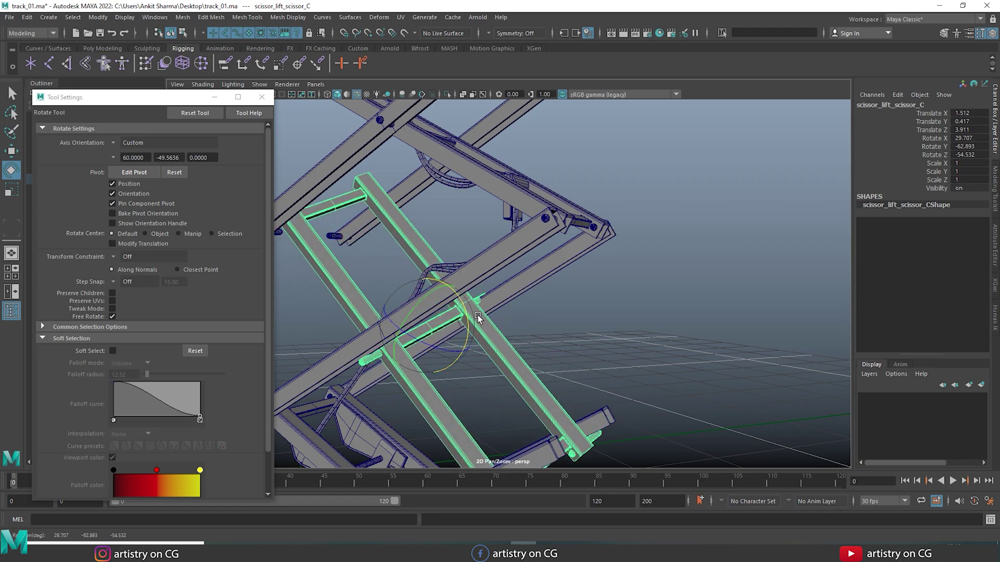
Step: Undo the arm's rotation and re-edit its pivot with Insert to follow the bar
{"action": "key", "text": "ctrl+z"}
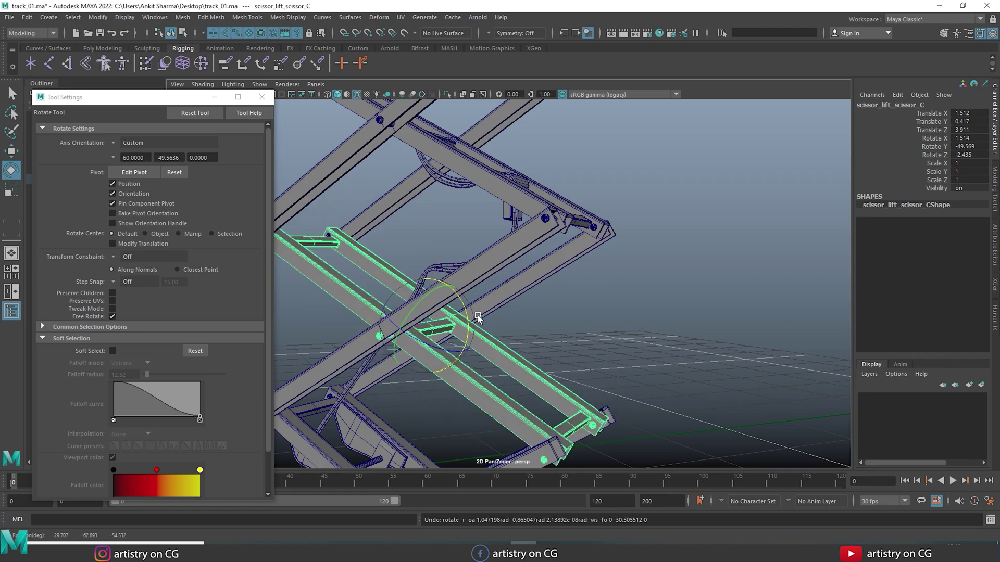
{"action": "key", "text": "Insert"}
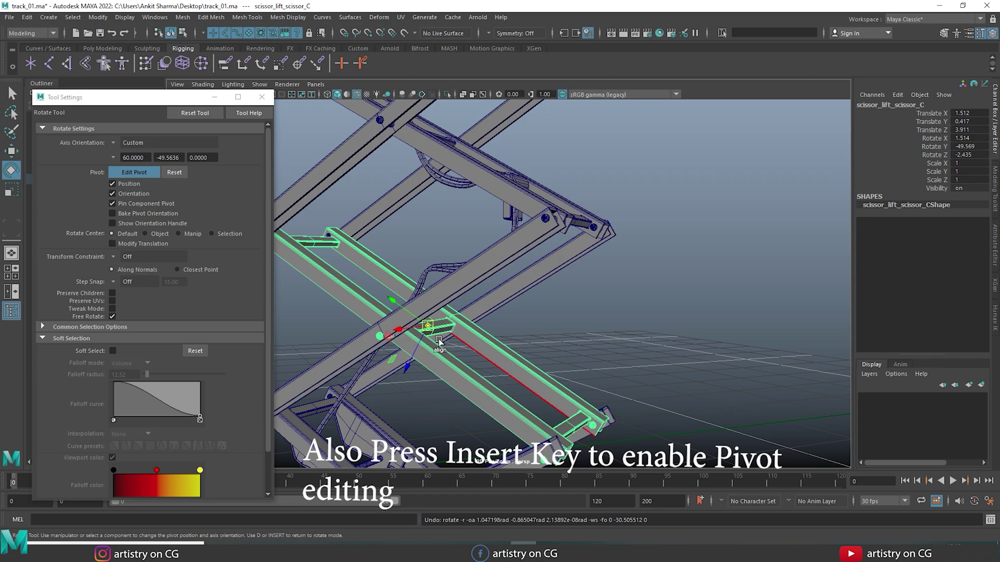
{"action": "scroll", "coordinate": [452, 326], "scroll_direction": "up", "scroll_amount": 4}
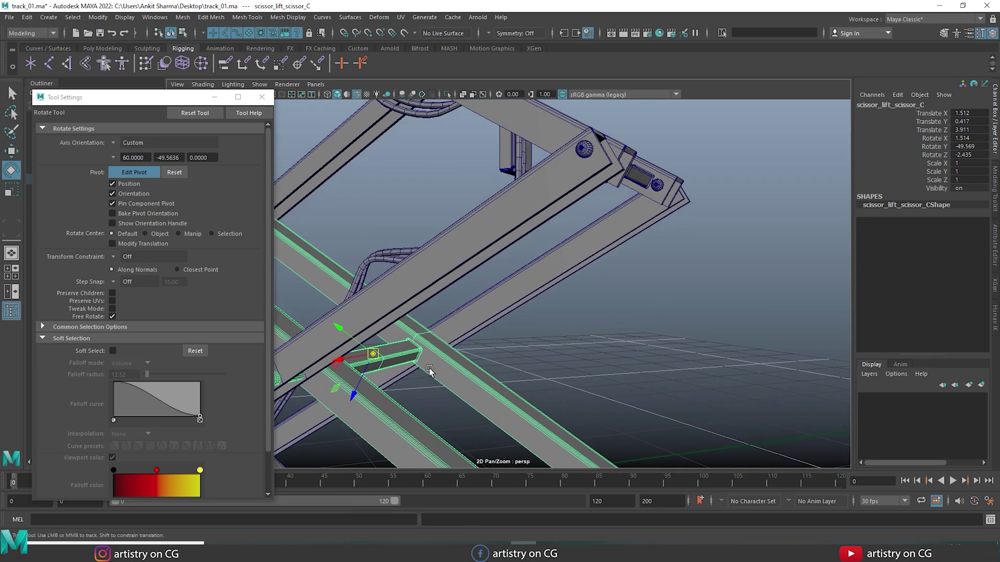
{"action": "middle_click_drag", "start_coordinate": [429, 368], "coordinate": [502, 326], "text": "alt"}
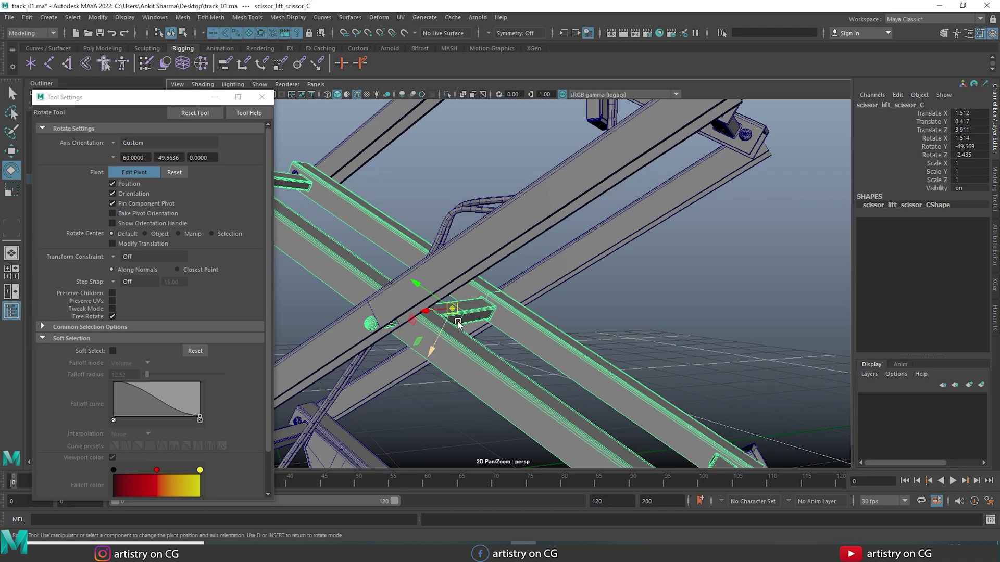
{"action": "key", "text": "d"}
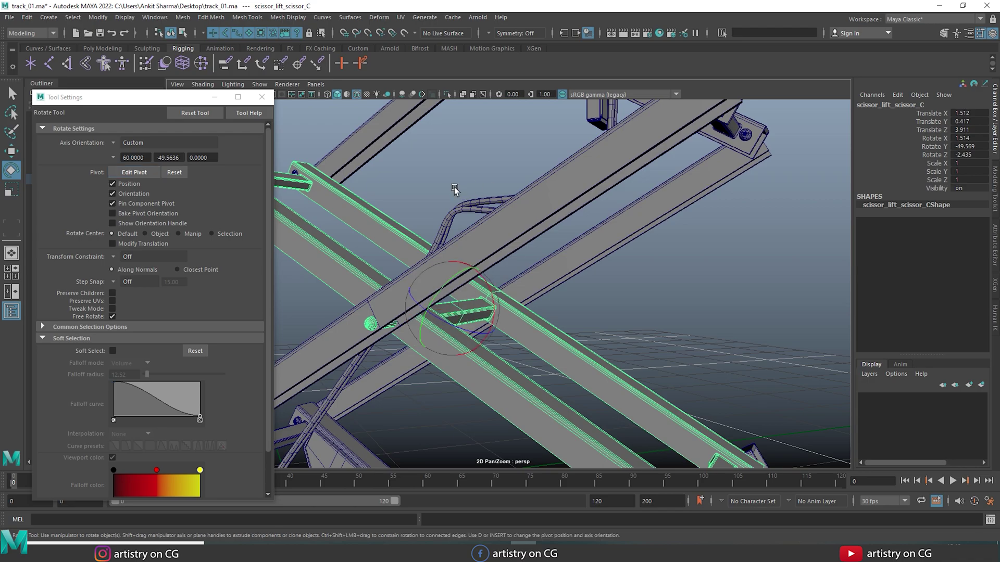
{"action": "scroll", "coordinate": [566, 333], "scroll_direction": "down", "scroll_amount": 5}
{"action": "left_click", "coordinate": [97, 18]}
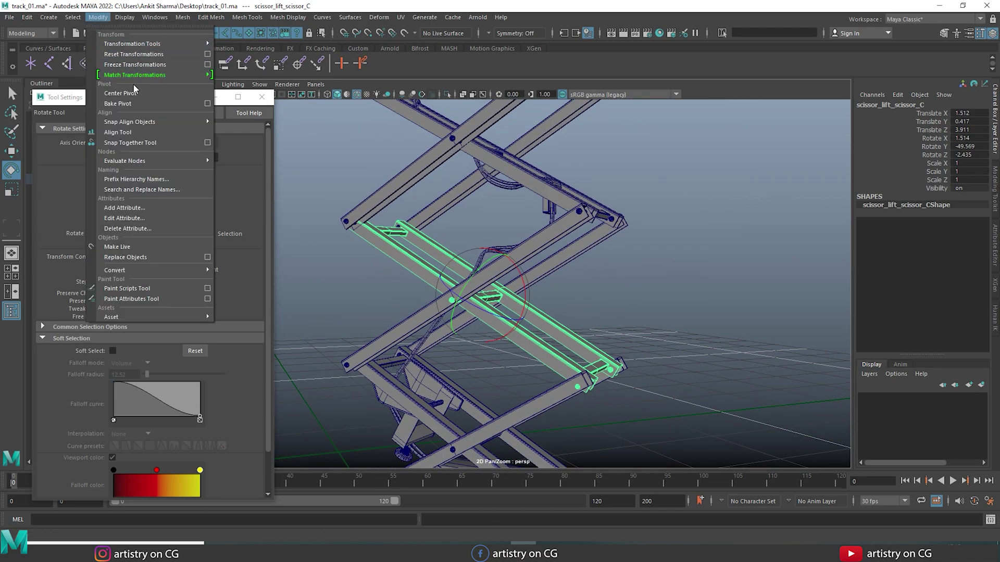
Step: Open the Bake Pivot Options for scissor_lift_scissor_C, set to bake Position and Orientation
{"action": "left_click", "coordinate": [201, 104]}
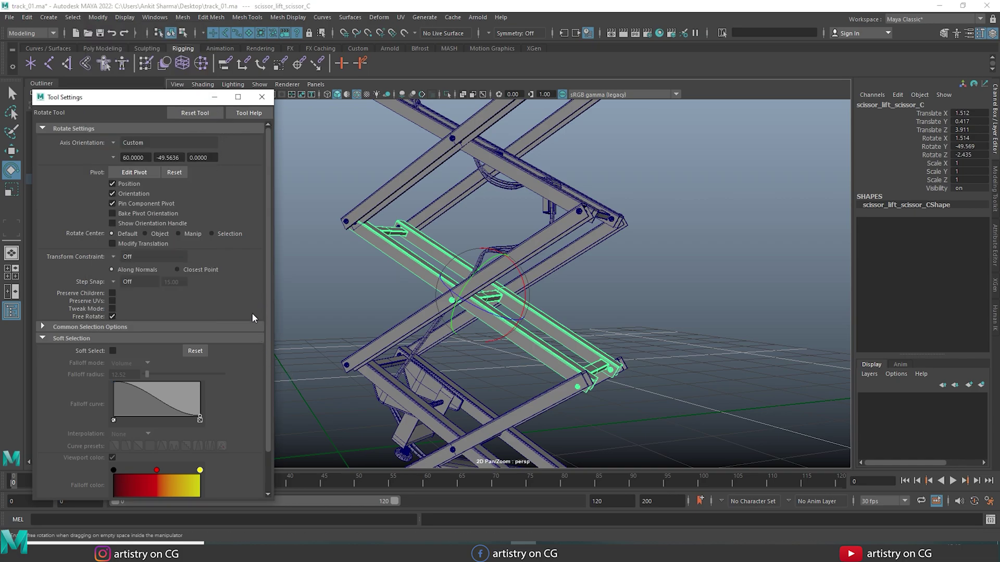
{"action": "left_click", "coordinate": [97, 17]}
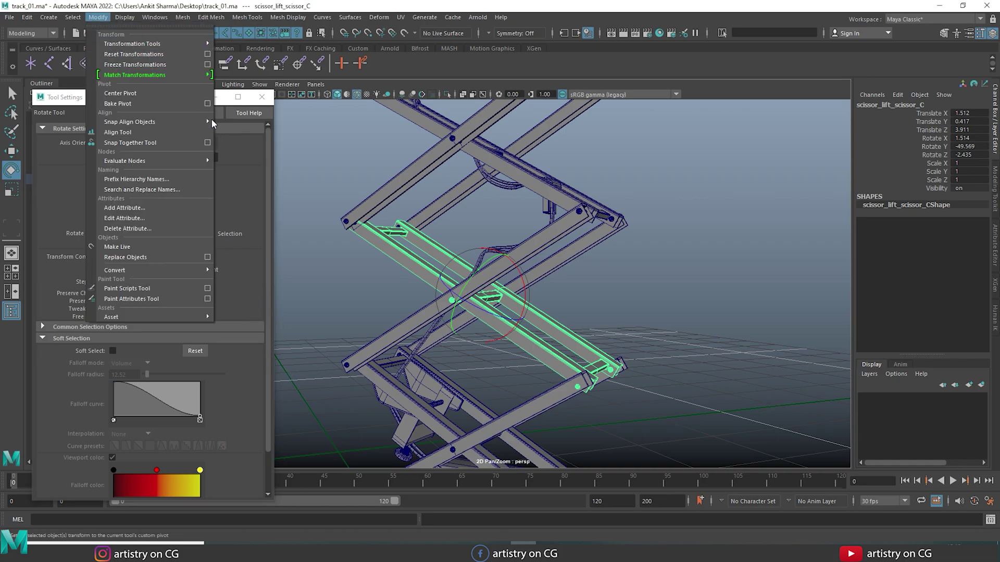
{"action": "left_click", "coordinate": [208, 104]}
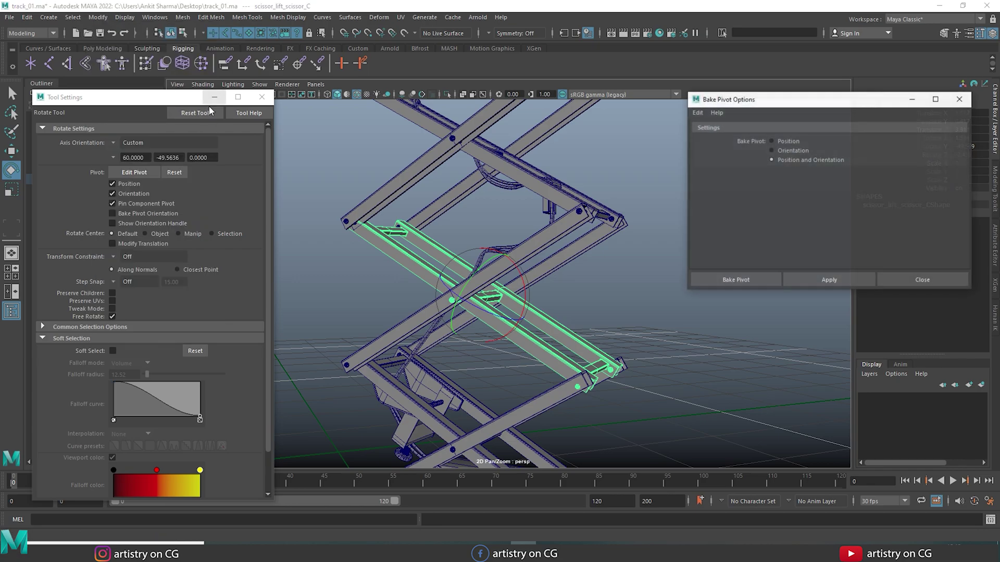